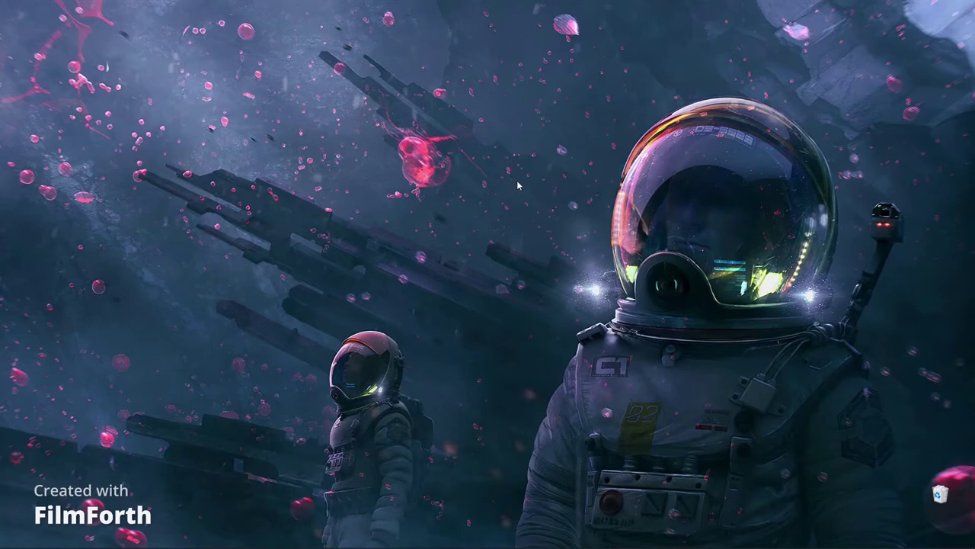
Launch COMSOL Multiphysics and start a new 3D model with the Model Wizard.
mouse_move(145, 543)
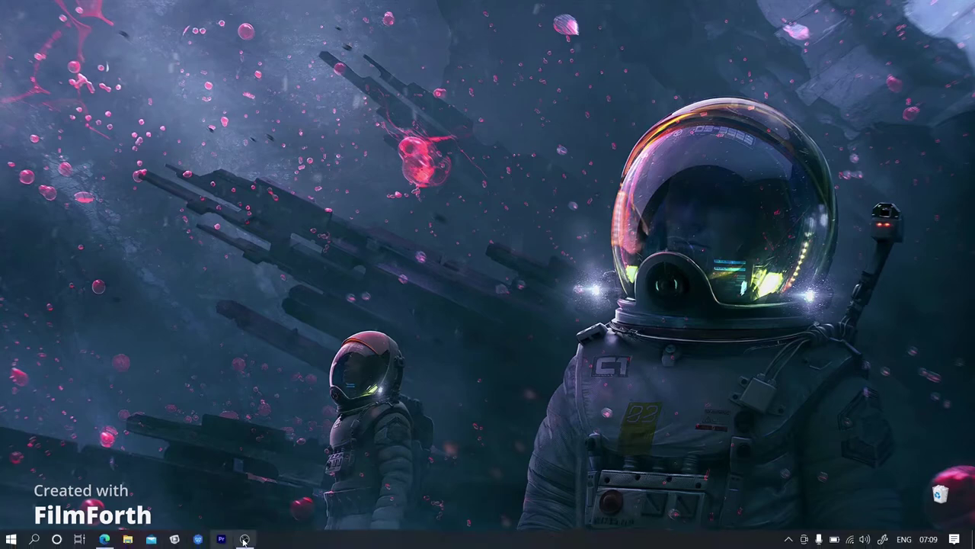
left_click(176, 540)
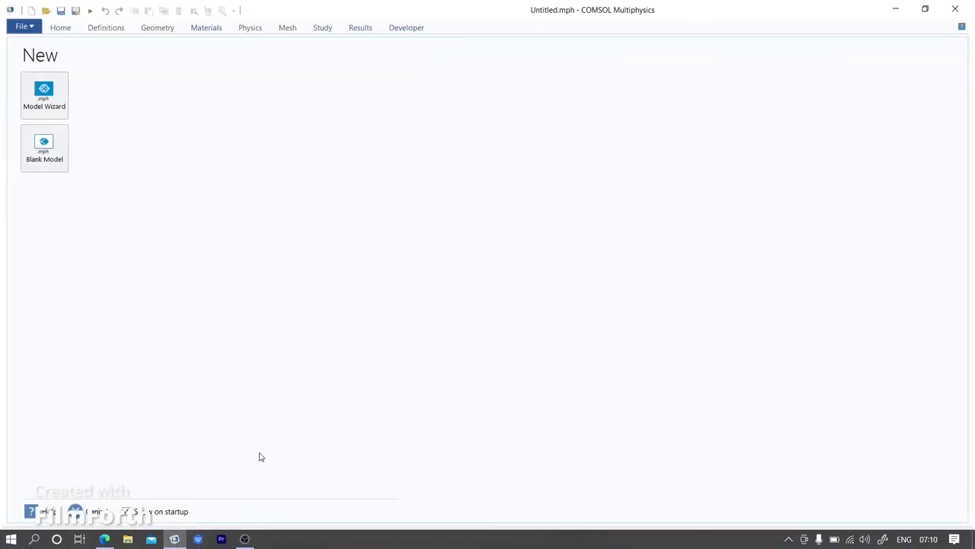
left_click(44, 107)
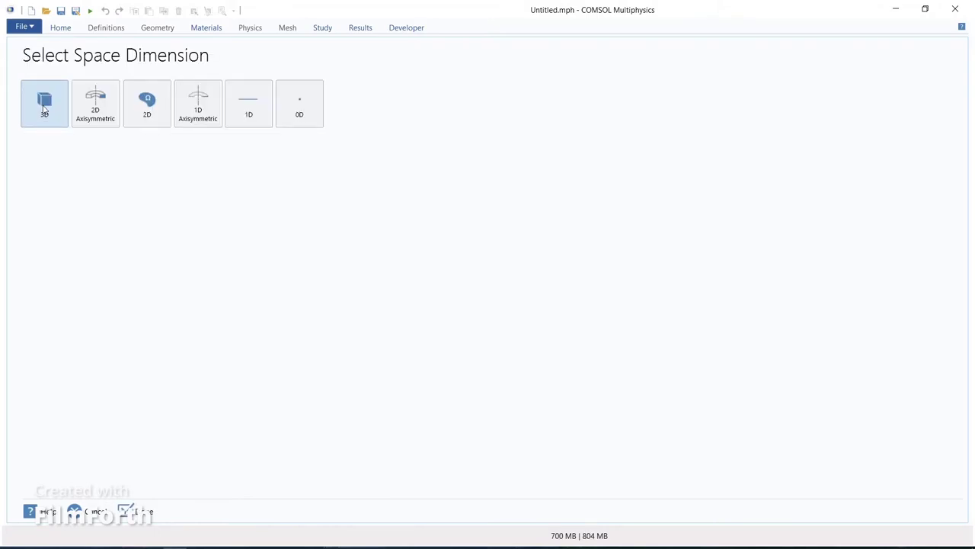
left_click(44, 109)
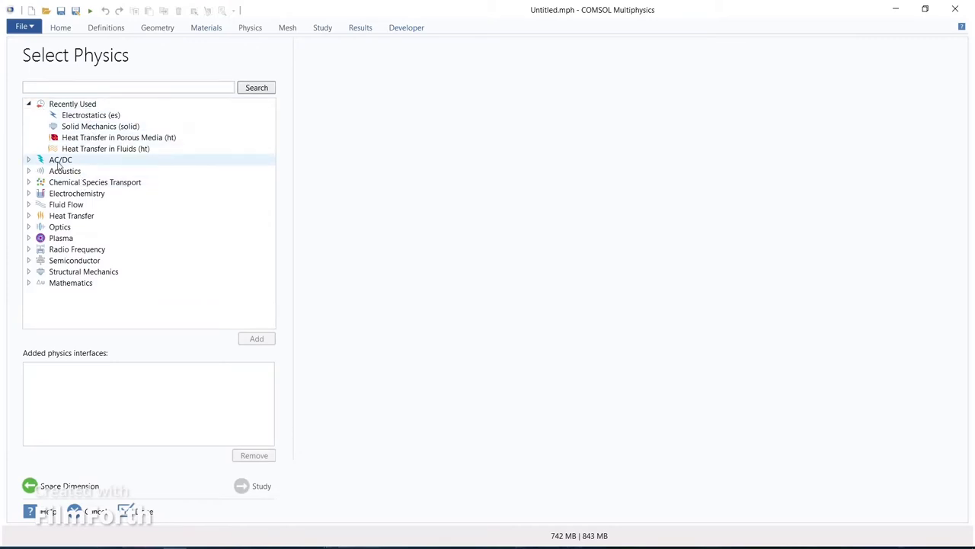
Add the Electrostatics (es) interface from the AC/DC Electric Fields and Currents physics.
left_click(30, 160)
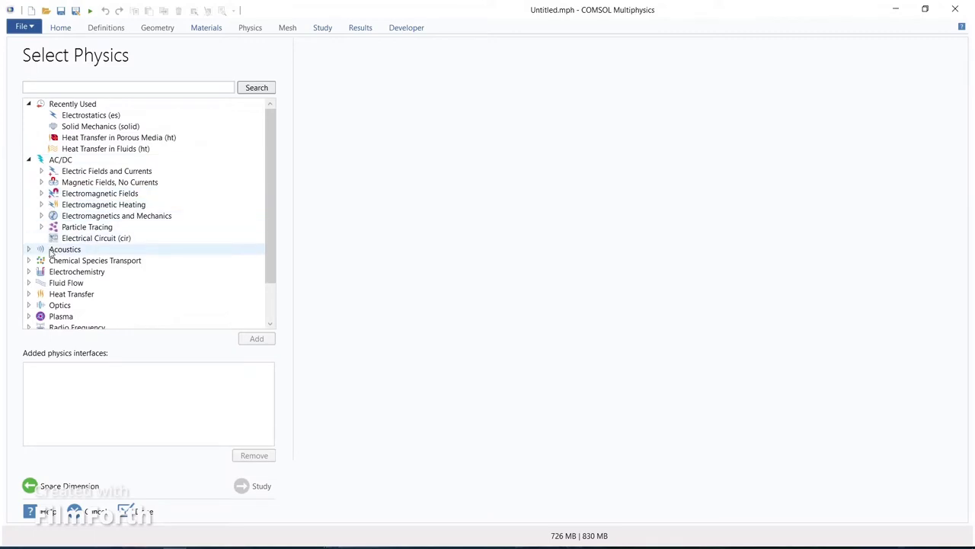
left_click(42, 170)
left_click(98, 182)
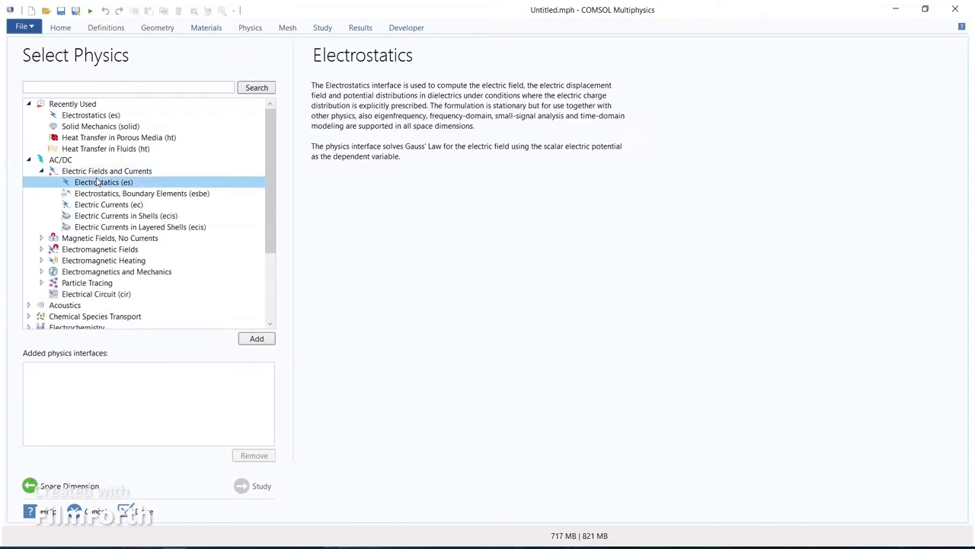
left_click(265, 339)
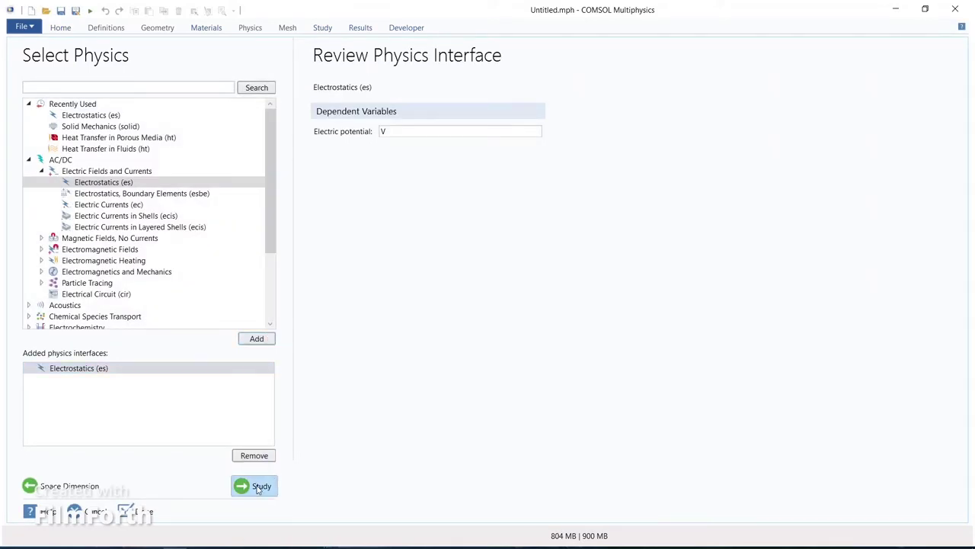
Choose a Stationary study for the model and finish the wizard.
left_click(258, 489)
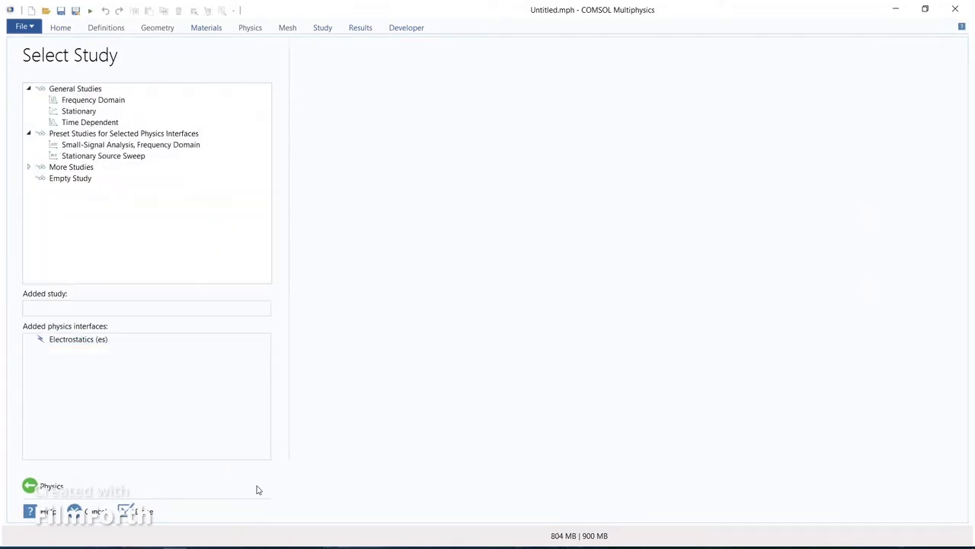
left_click(67, 113)
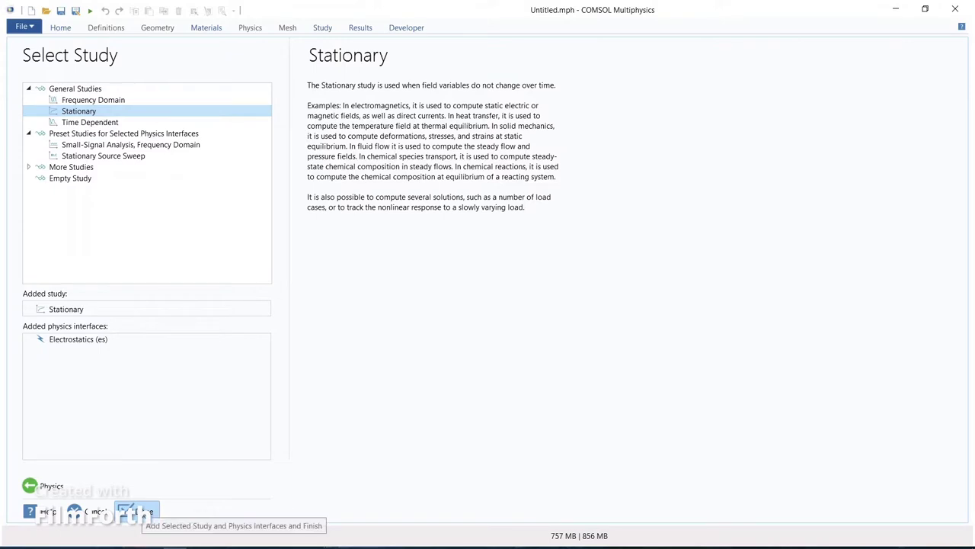
left_click(135, 511)
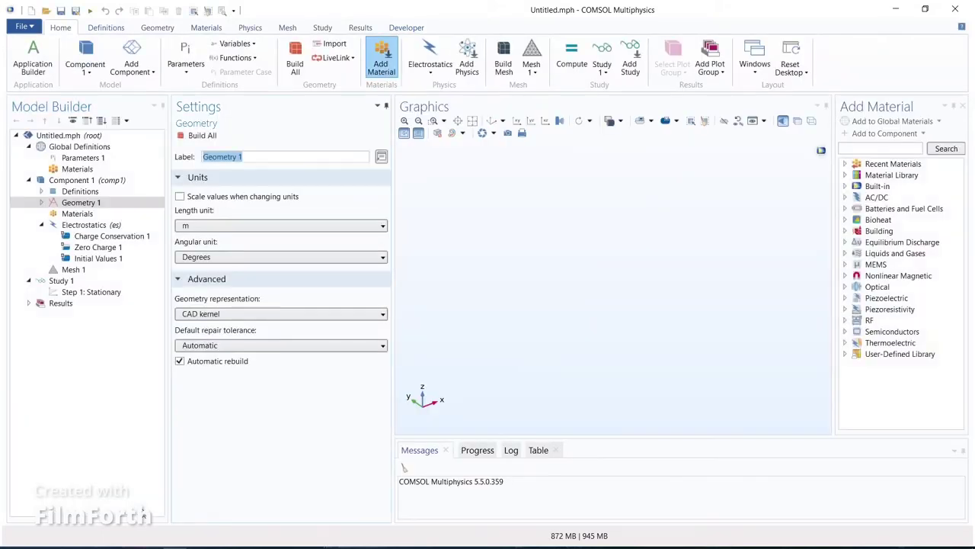
Set the length unit of Geometry 1 to mm.
left_click(86, 202)
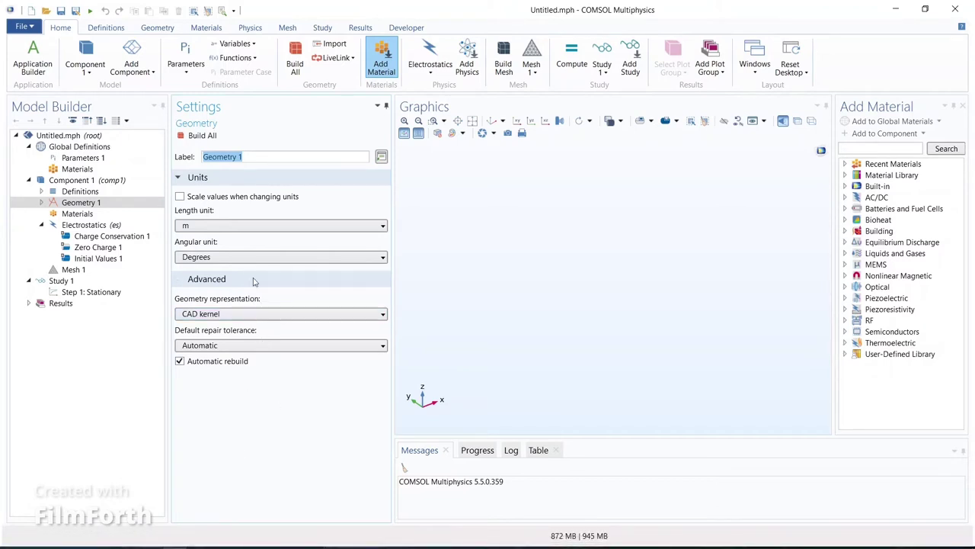
left_click(253, 226)
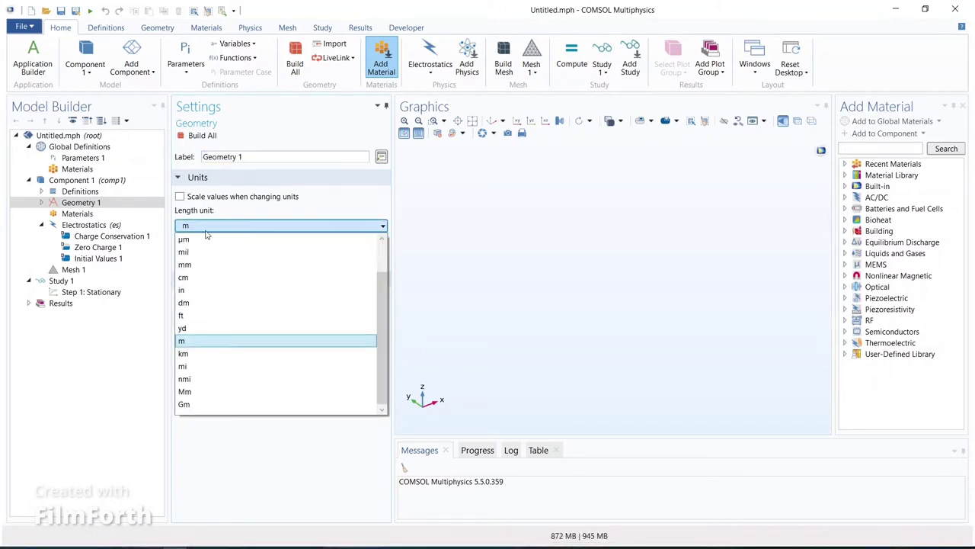
left_click(196, 266)
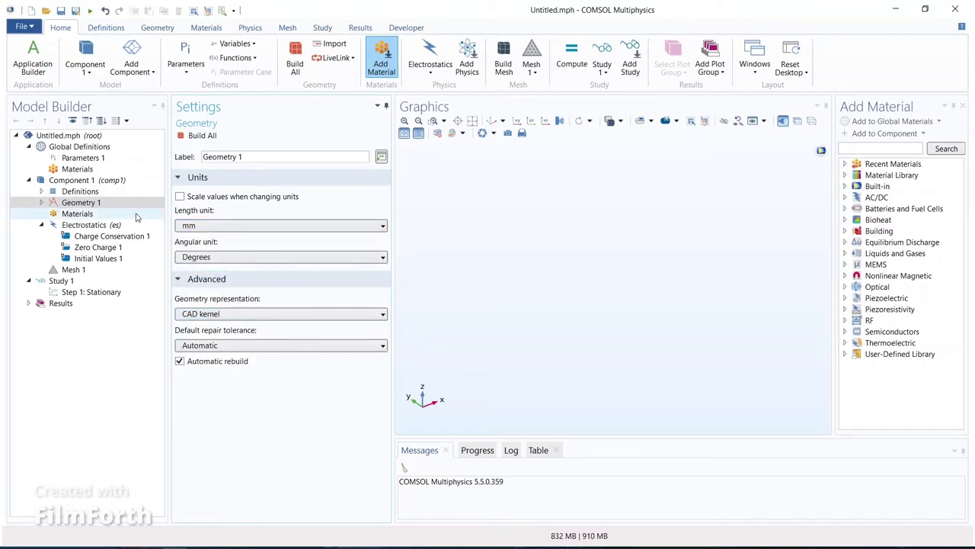
Add three Block primitives to Geometry 1.
right_click(95, 202)
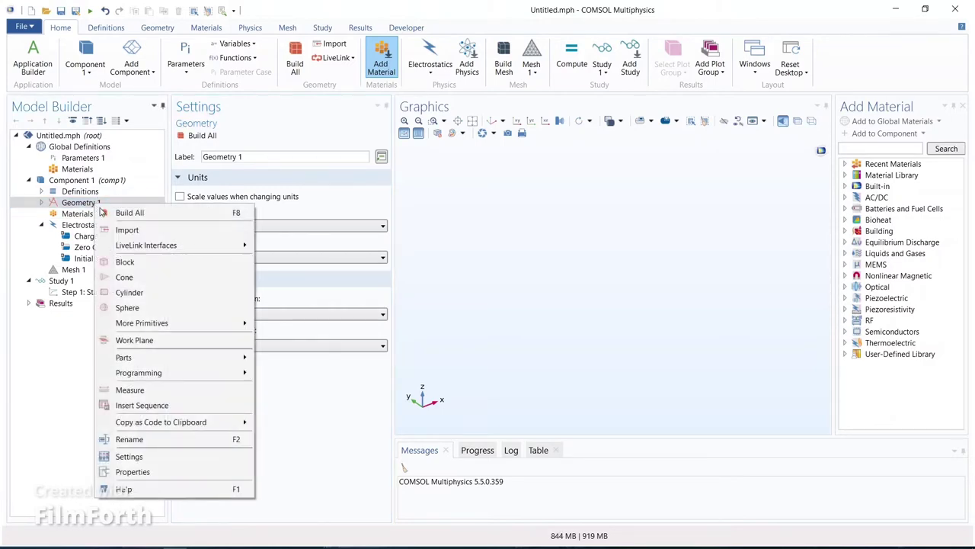
left_click(140, 269)
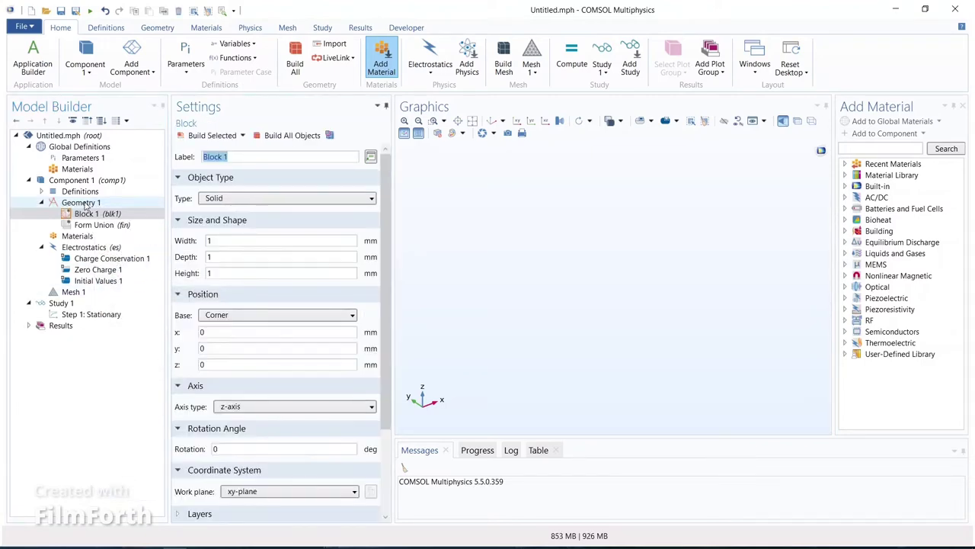
right_click(87, 205)
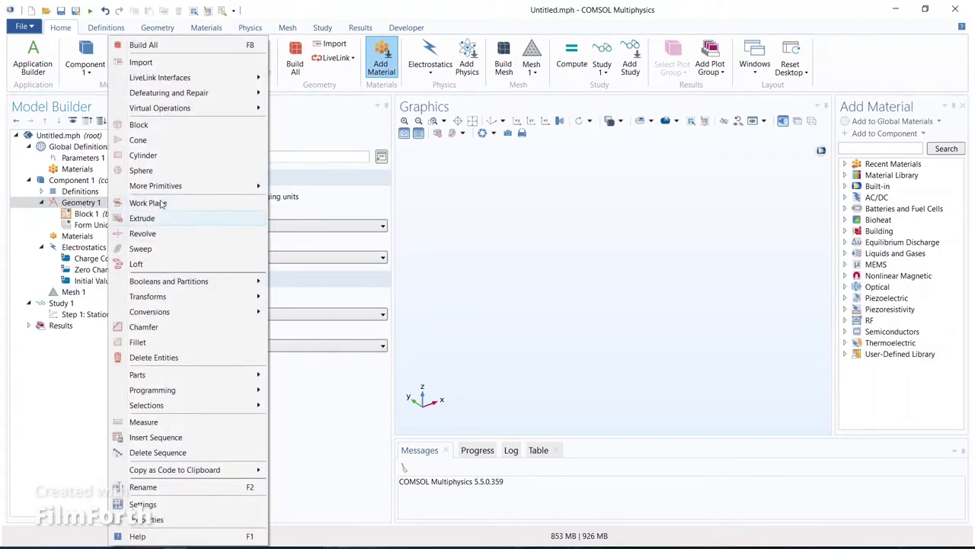
left_click(163, 125)
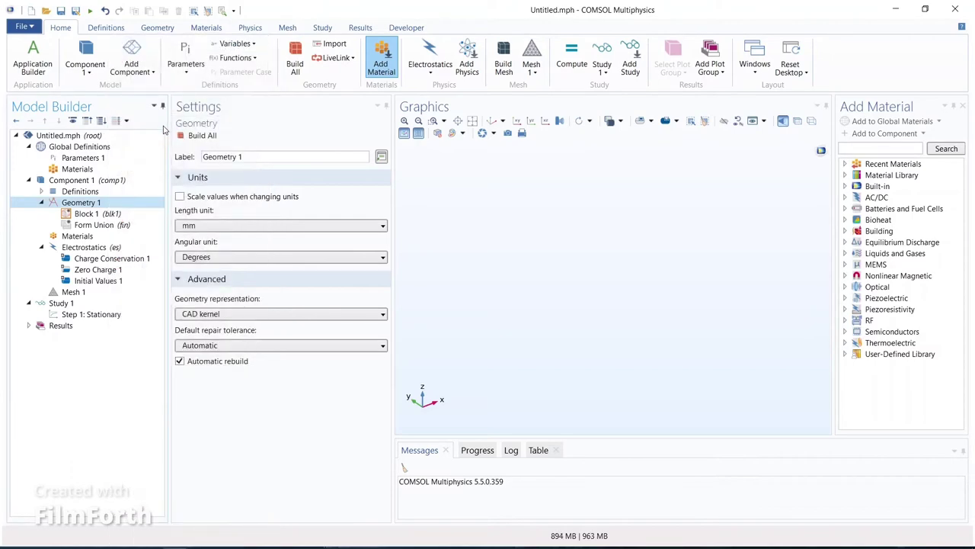
right_click(97, 206)
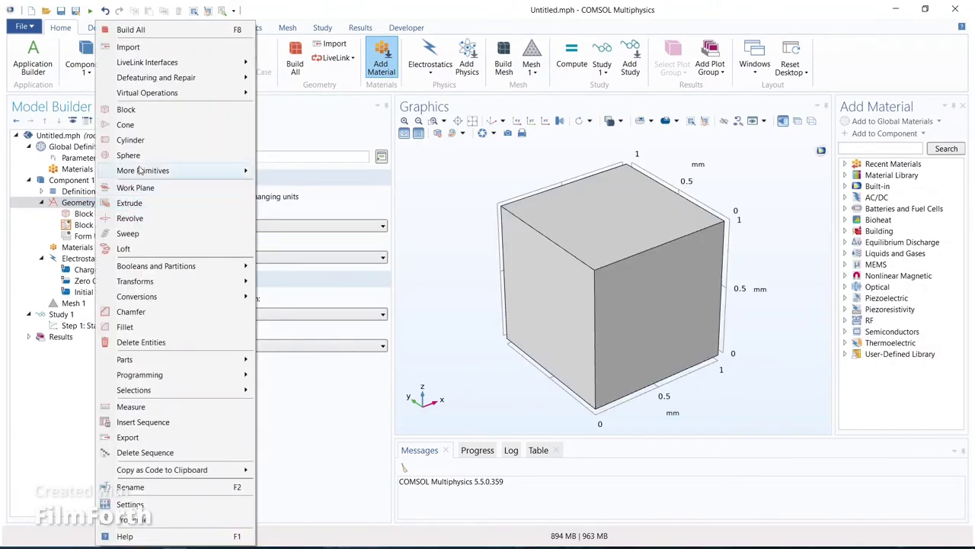
left_click(149, 113)
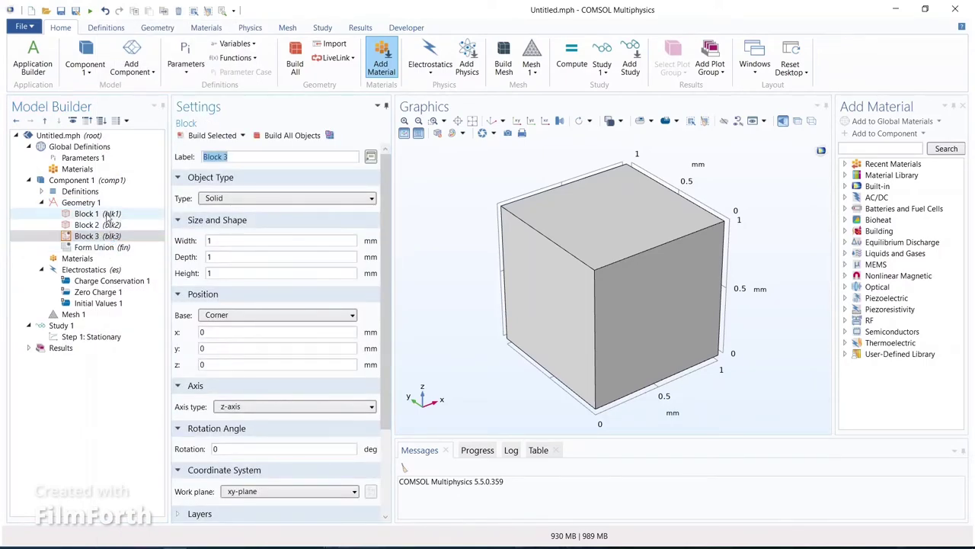
Set Block 1 to a width of 180 mm, a depth of 180 mm and a height of 20 mm.
left_click(109, 215)
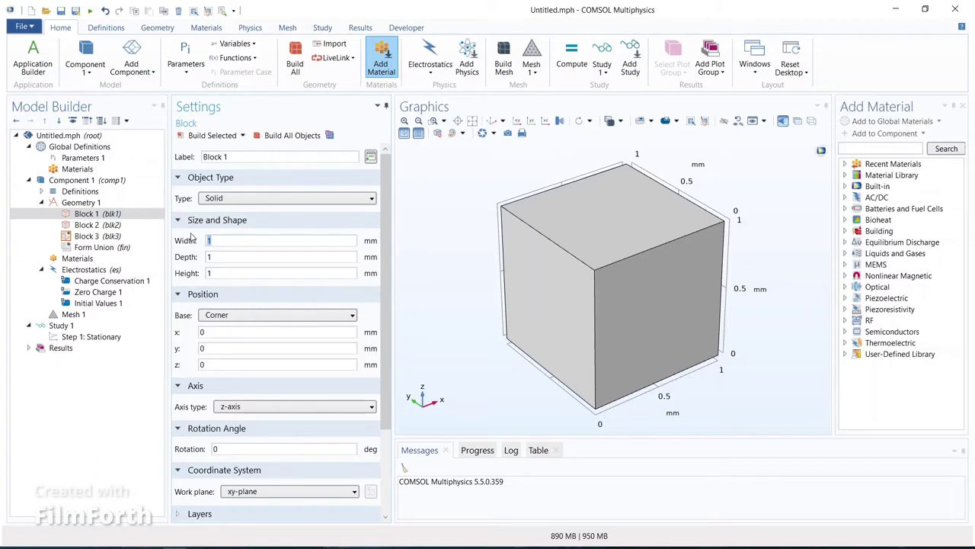
type("180")
key("Tab")
type("180")
key("Tab")
type("20")
Set Block 2 to 180 mm width, 180 mm depth and 20 mm height, with its corner at z = 20 mm.
left_click(114, 225)
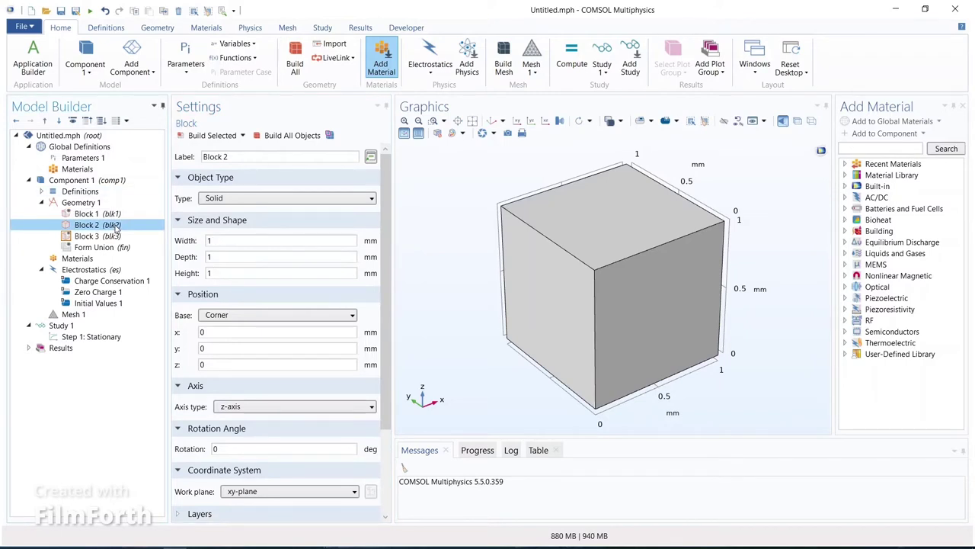
left_click_drag(235, 242, 200, 242)
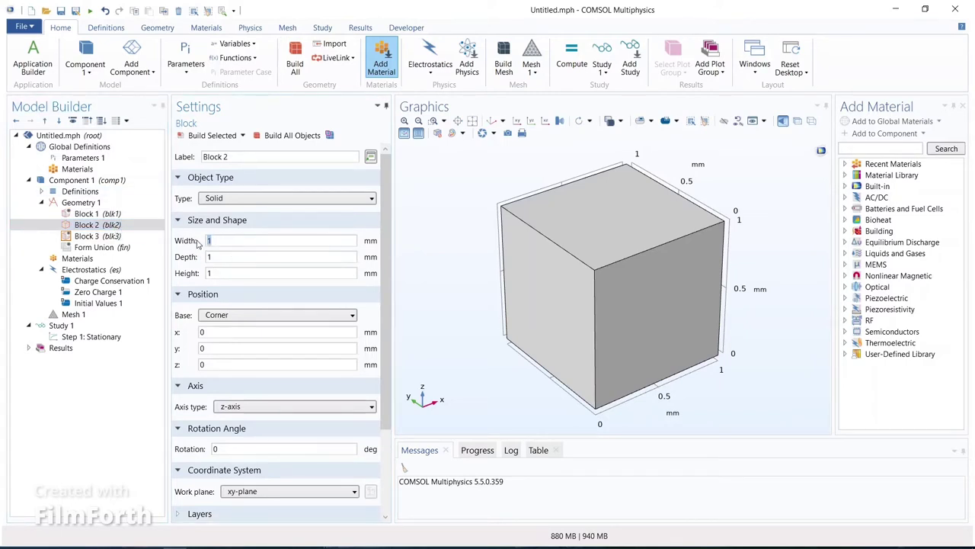
type("180")
key("Tab")
type("180")
key("Tab")
type("20")
double_click(218, 364)
type("20")
Set Block 3 to 180 mm width, 180 mm depth and 20 mm height, with its corner at z = 40 mm.
left_click(96, 237)
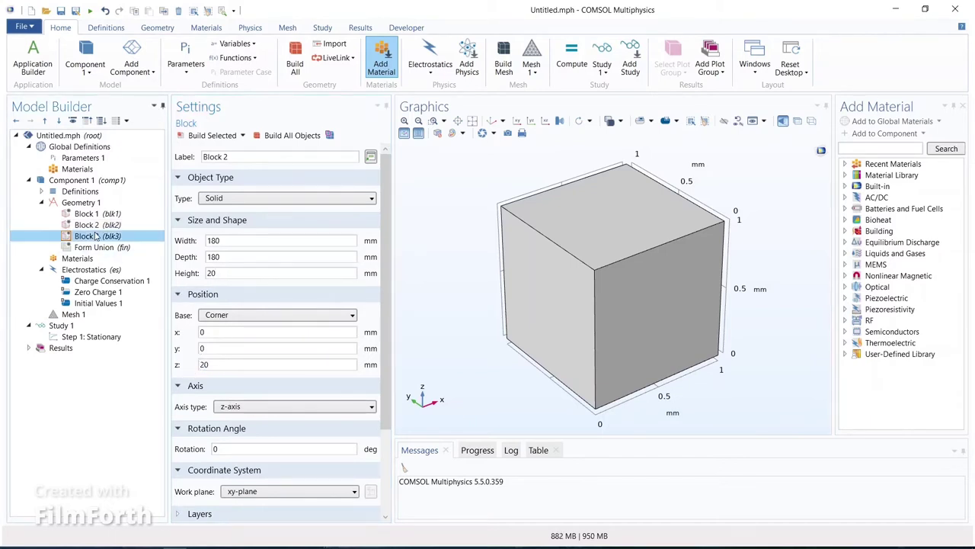
double_click(222, 240)
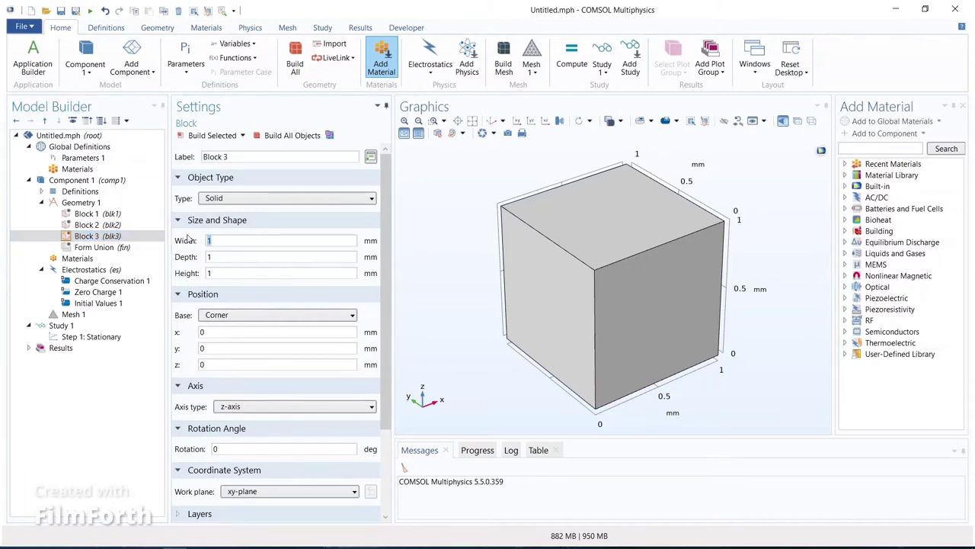
type("180")
key("Tab")
type("180")
key("Tab")
type("20")
key("Tab")
key("Tab")
key("Tab")
key("Tab")
type("40")
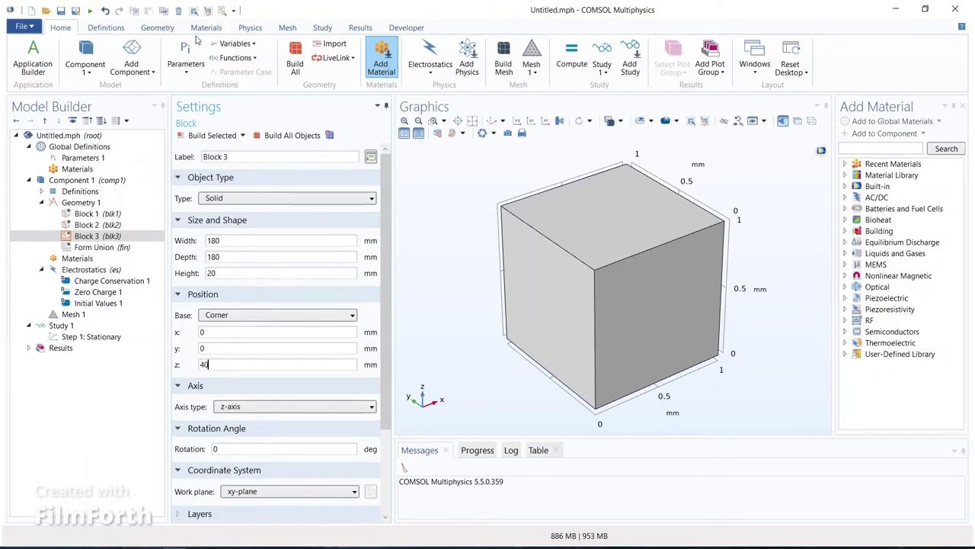
Build all geometry objects and fit the three stacked blocks in the view to check them from the side.
left_click(289, 136)
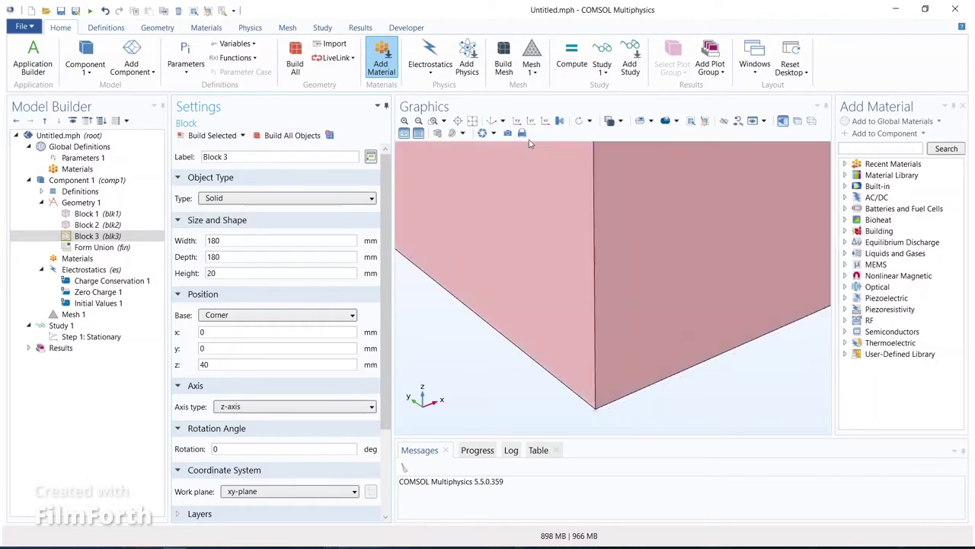
left_click(473, 122)
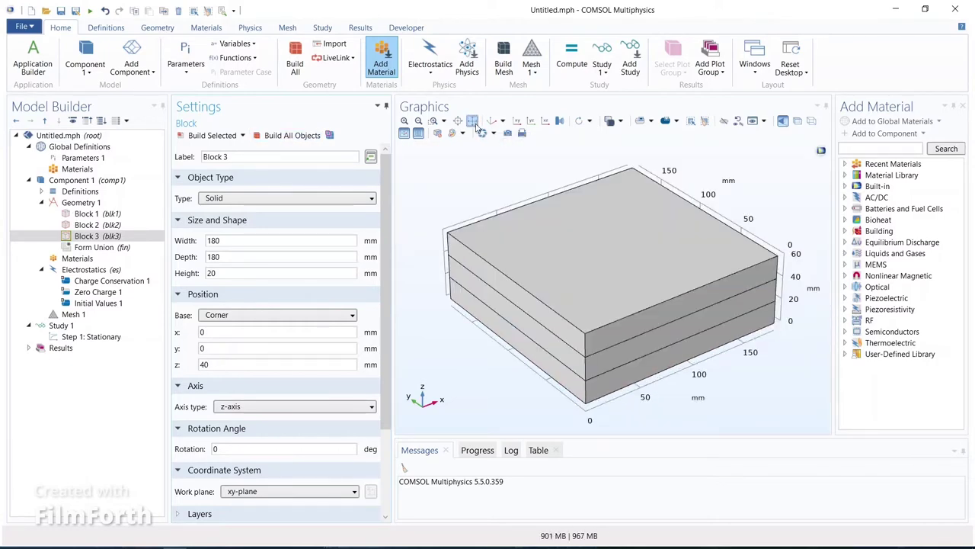
mouse_move(565, 296)
left_mouse_down()
mouse_move(664, 329)
mouse_move(538, 293)
mouse_move(556, 324)
mouse_move(560, 290)
left_mouse_up()
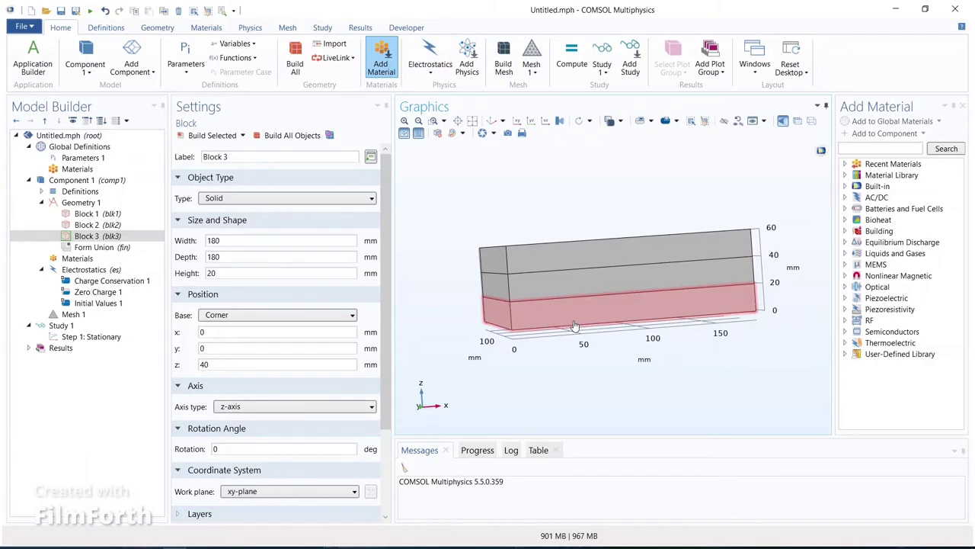
Search the material library for silver and add Silver [solid] to the component.
right_click(65, 168)
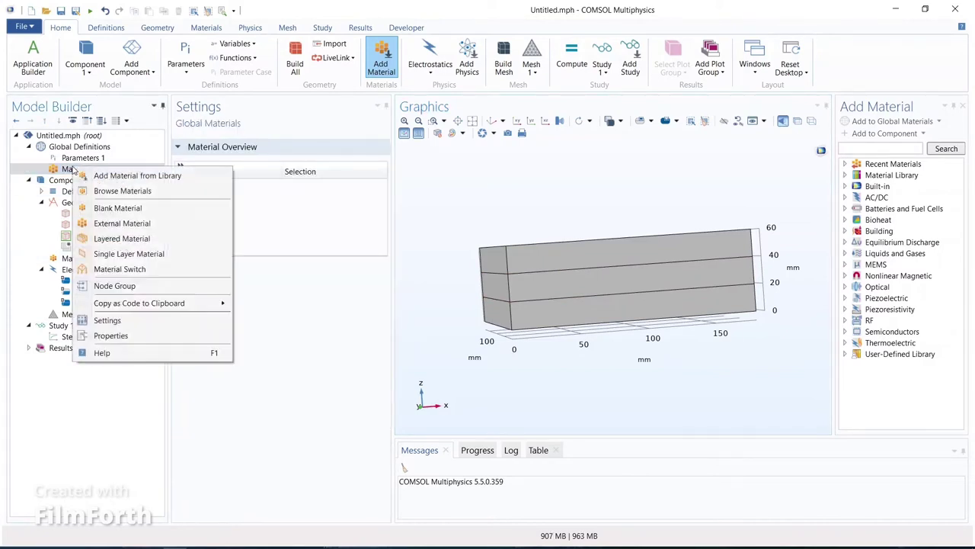
left_click(151, 177)
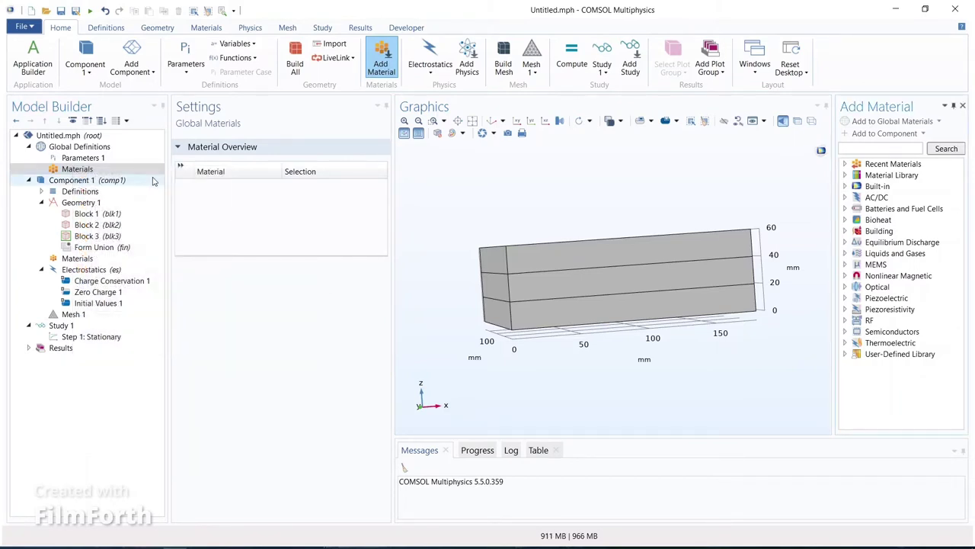
left_click(854, 151)
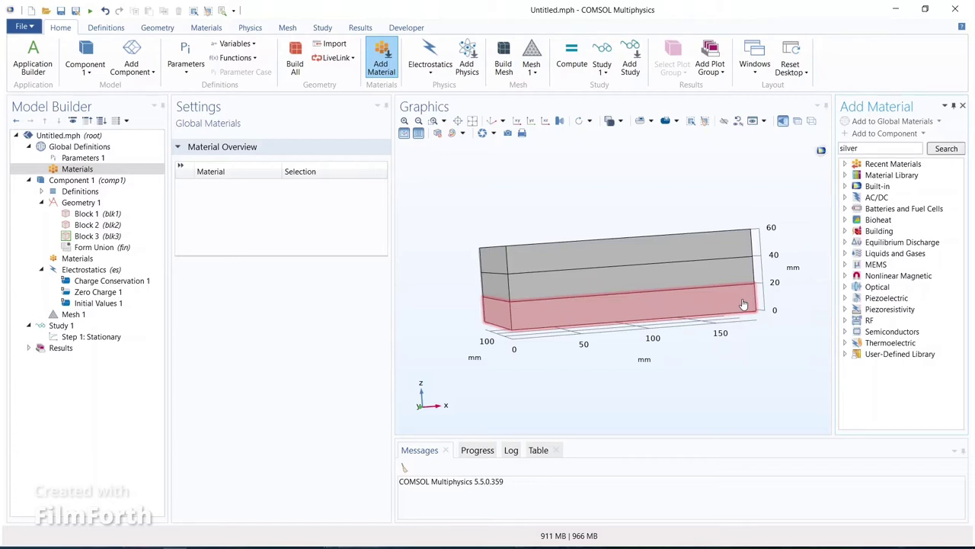
left_click(952, 152)
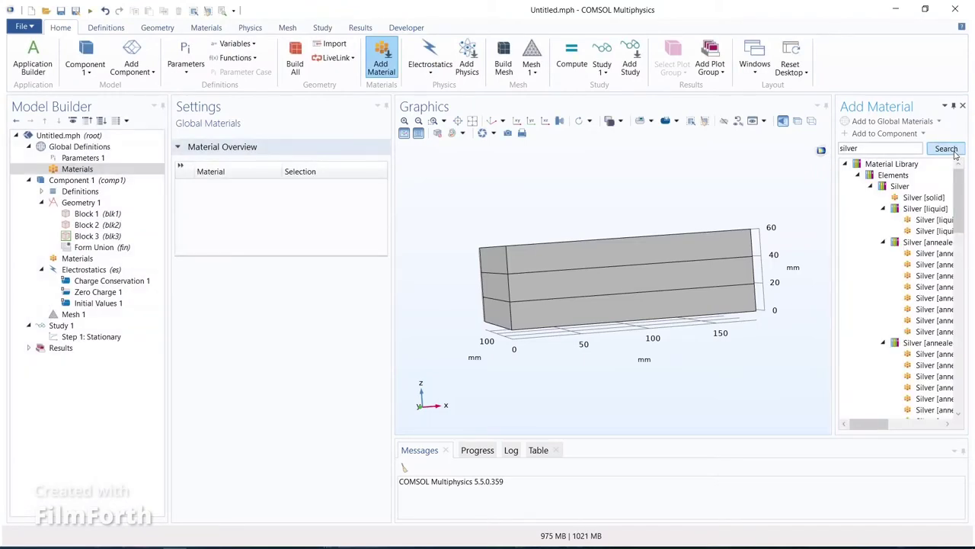
left_click(923, 197)
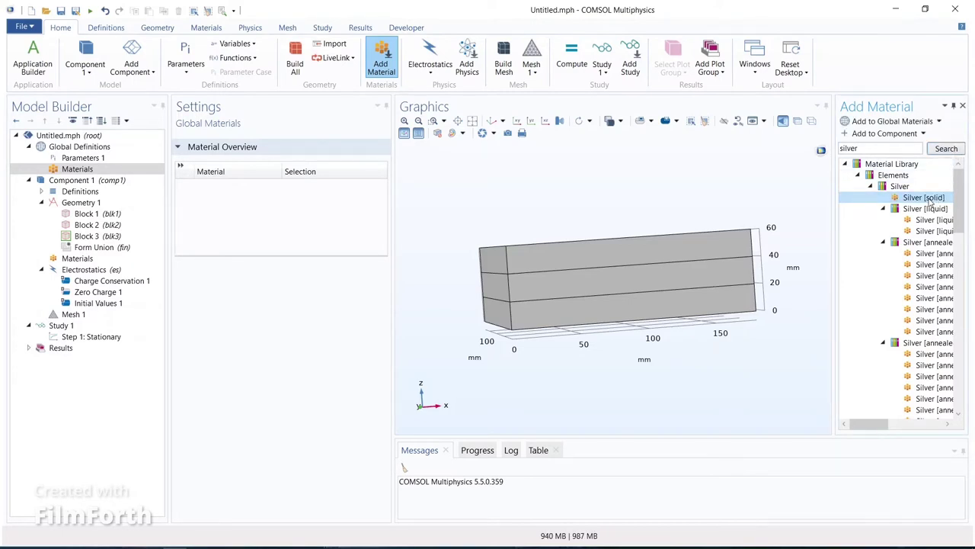
double_click(931, 200)
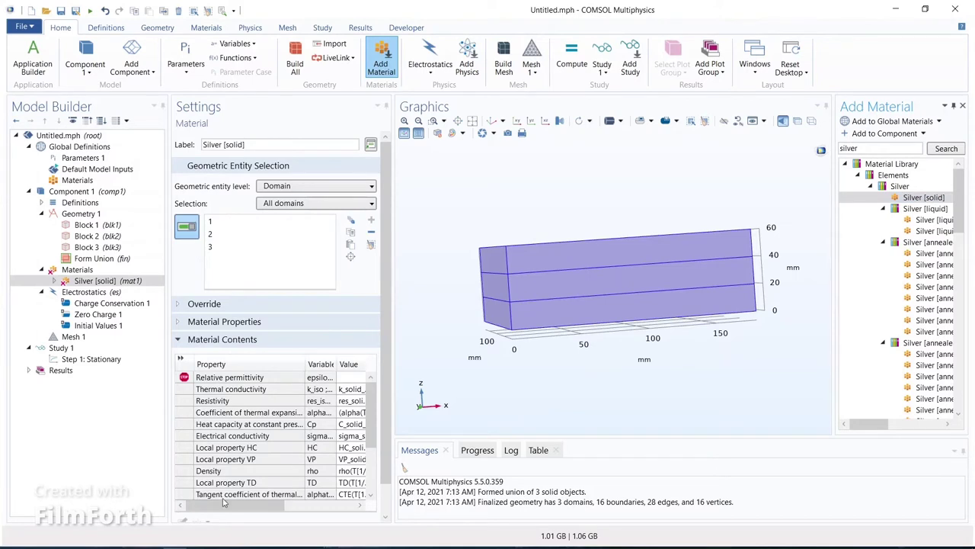
Set the relative permittivity of the Silver [solid] material to 1.
left_click_drag(226, 505, 244, 503)
left_click(326, 376)
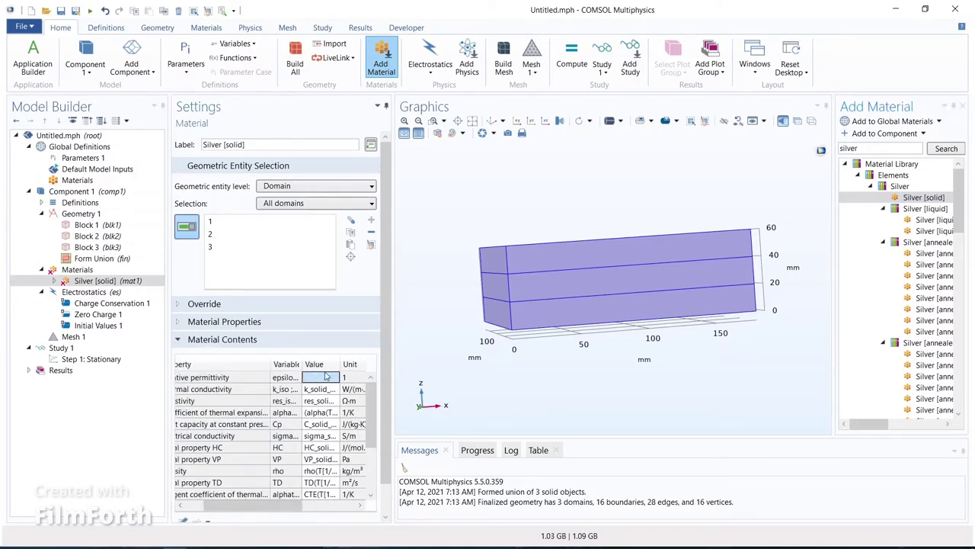
type("1")
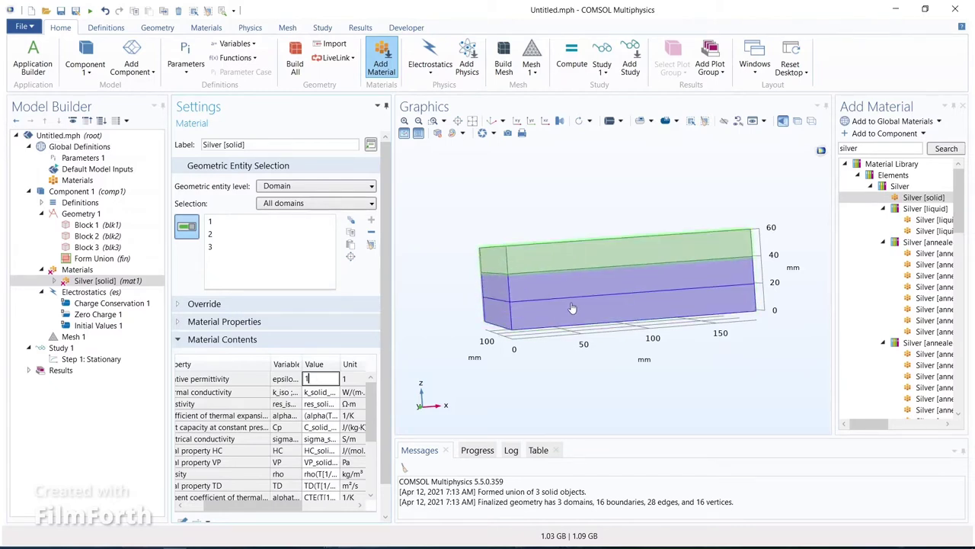
Remove domain 2, the middle block, from the Silver [solid] selection and check the component's material assignments.
left_click(213, 236)
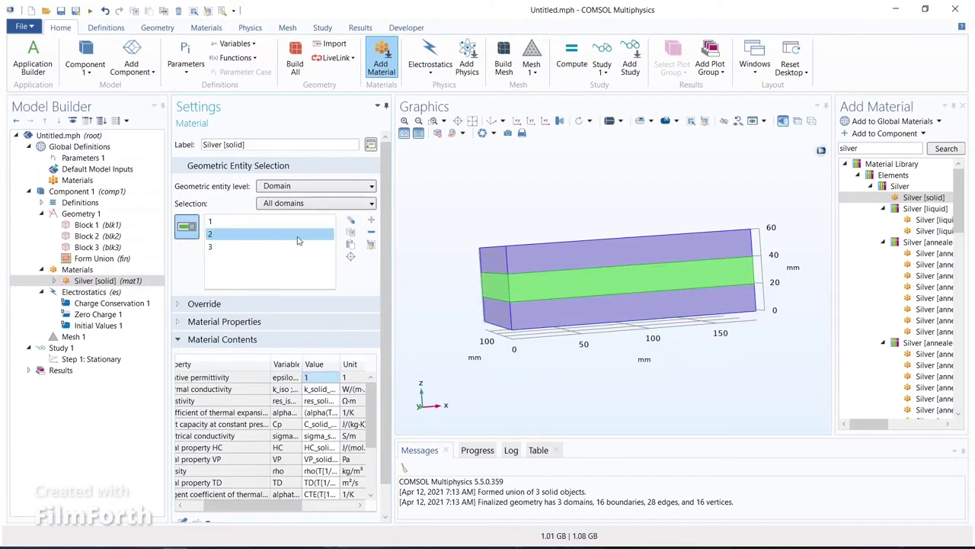
left_click(374, 235)
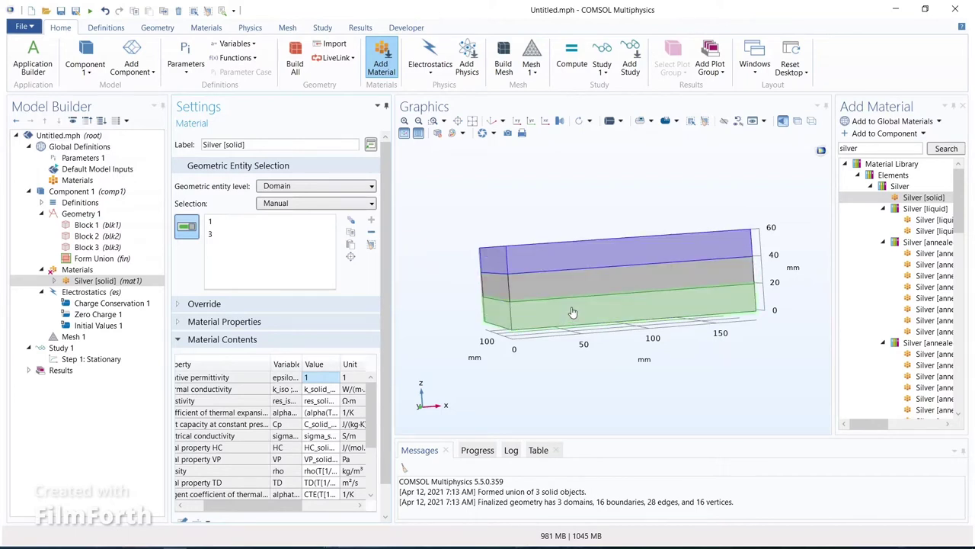
left_click(80, 270)
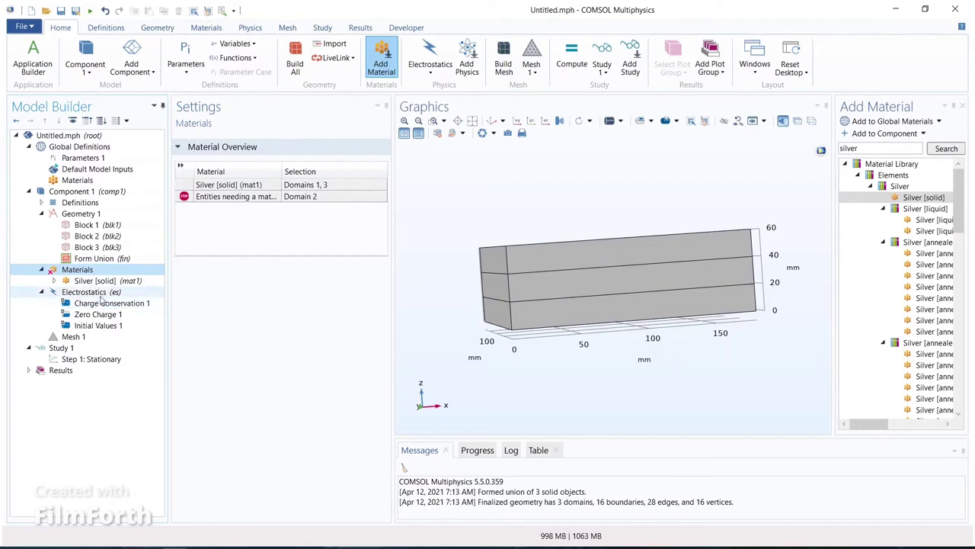
left_click(107, 281)
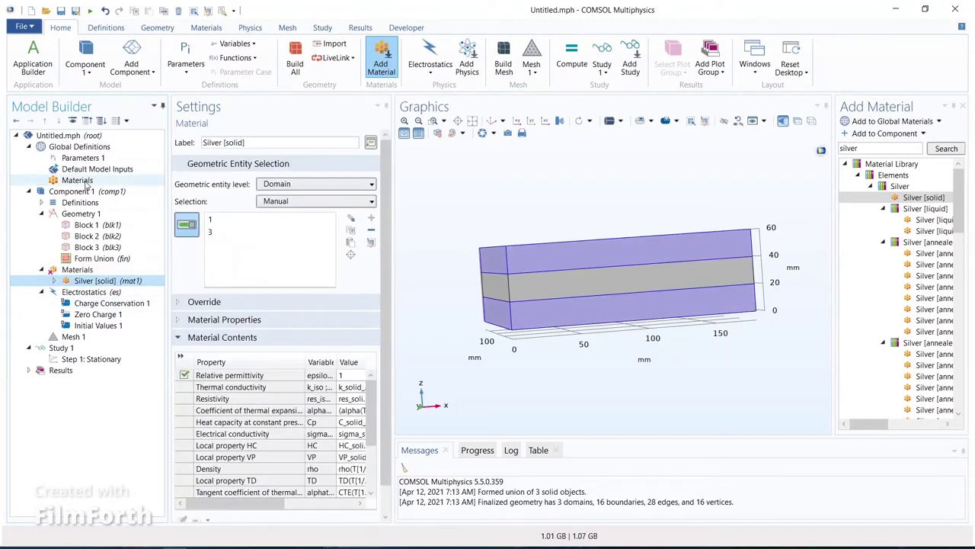
Search the material library for MoS2 and add the recent MoS2 (Molybdenum disulfide) entry to the component's materials.
left_click(78, 181)
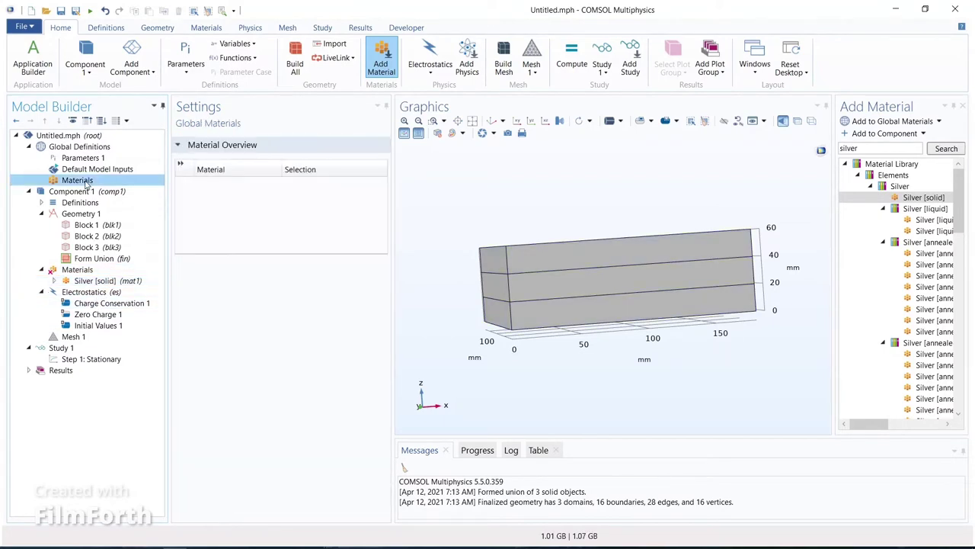
double_click(866, 149)
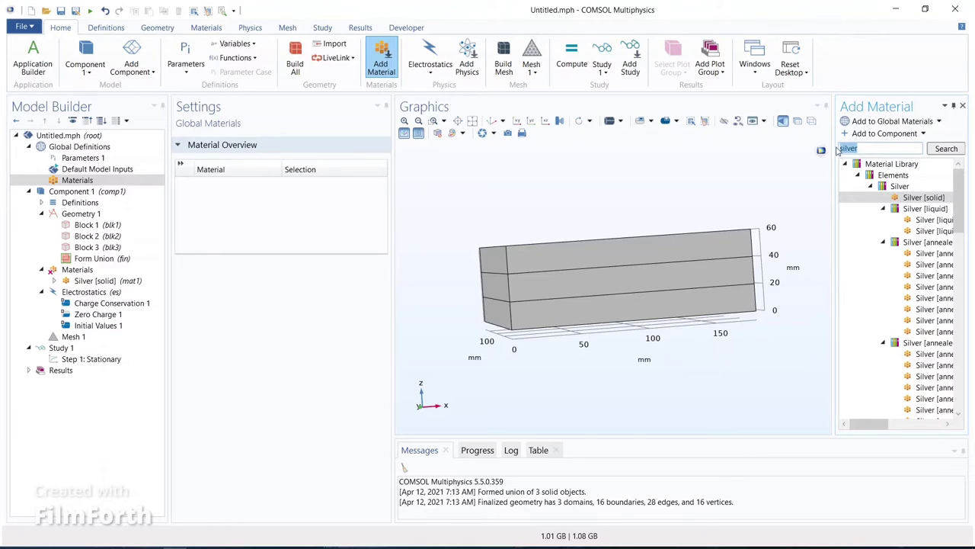
key("BackSpace")
left_click(956, 148)
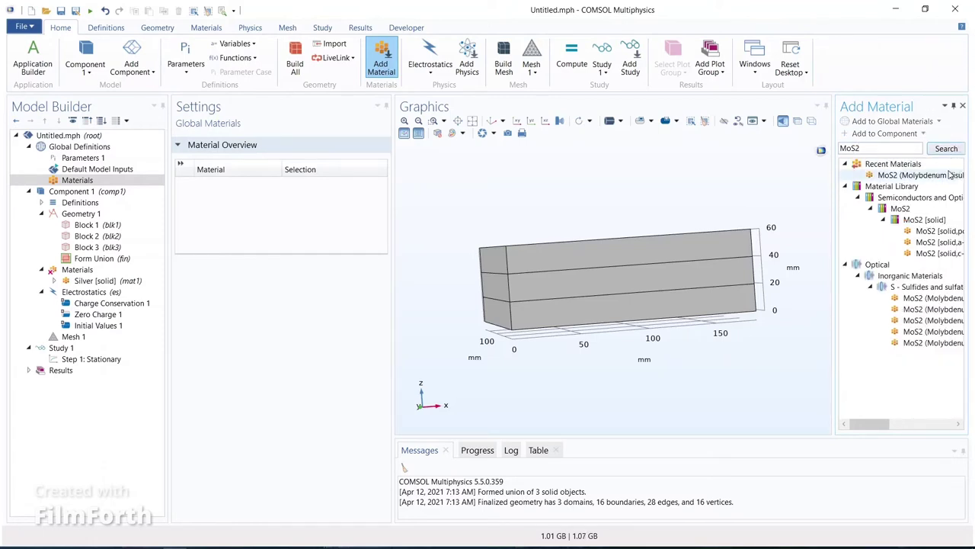
left_click(946, 175)
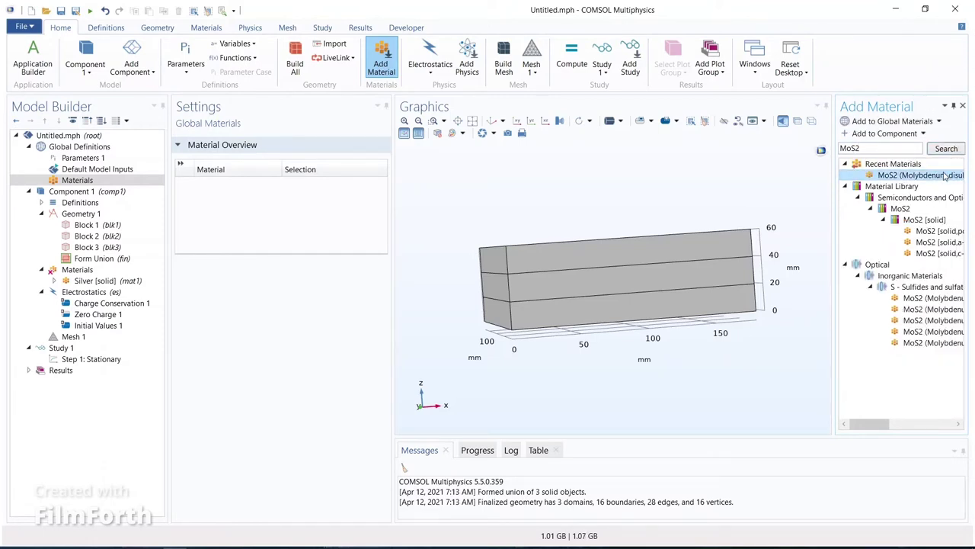
left_click_drag(946, 175, 94, 265)
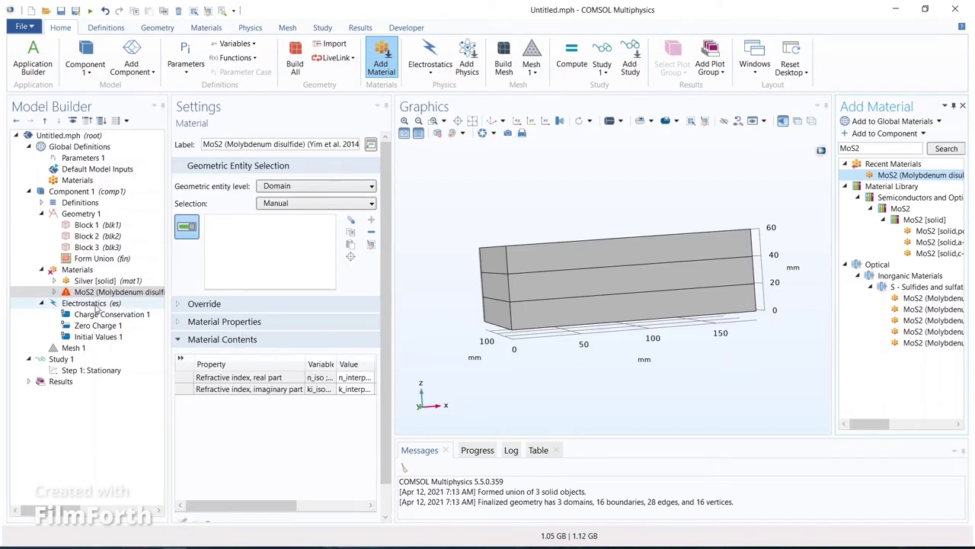
Add Relative Permittivity from the basic material properties to the MoS2 material.
left_click(119, 296)
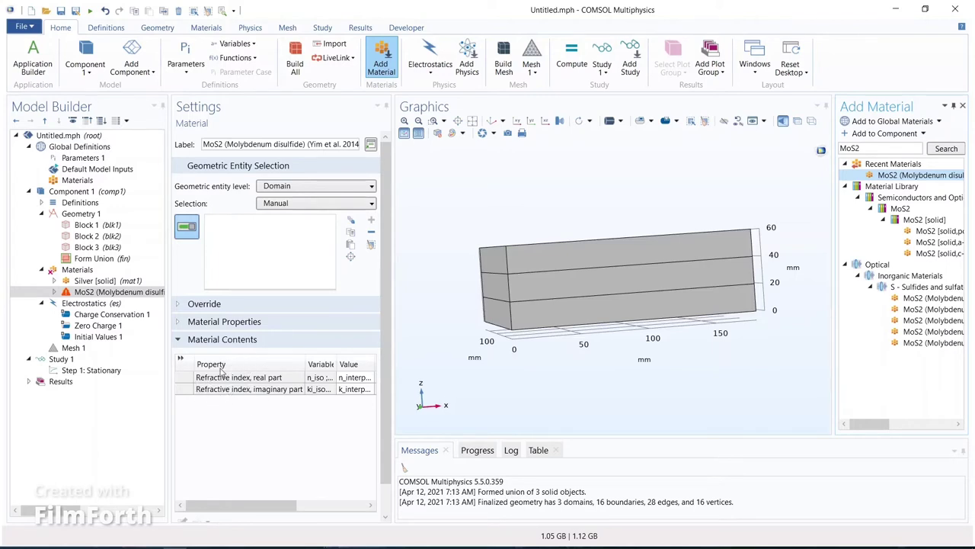
left_click(180, 323)
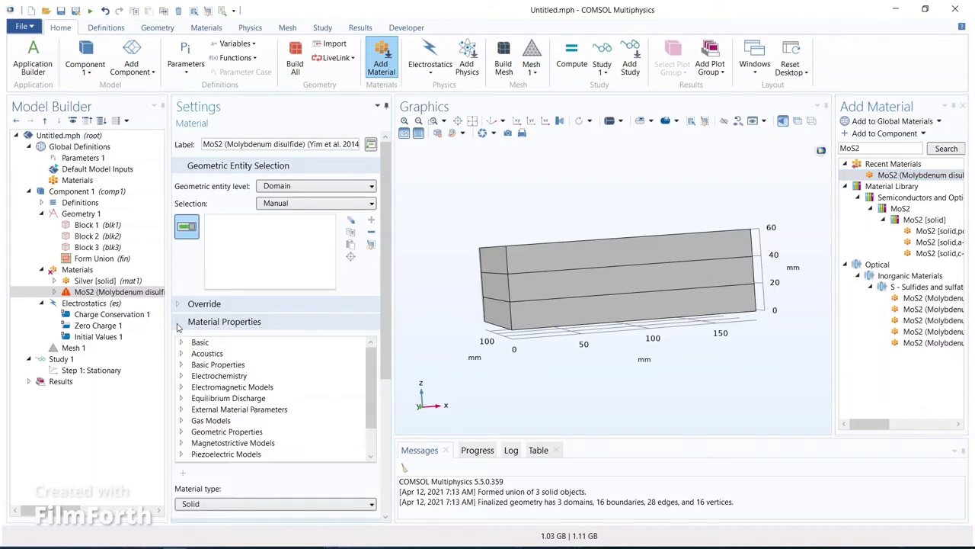
left_click(181, 364)
scroll(239, 423, "down", 5)
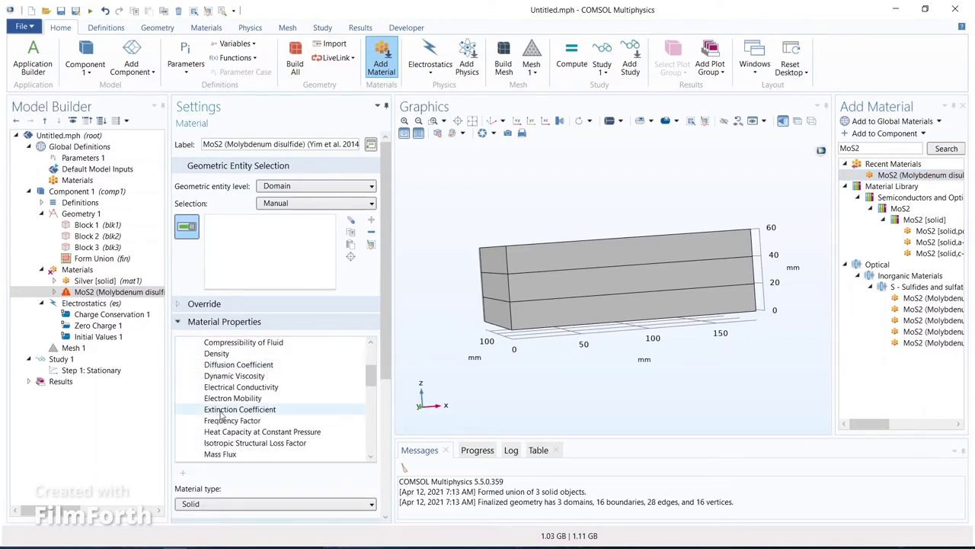
scroll(239, 423, "down", 6)
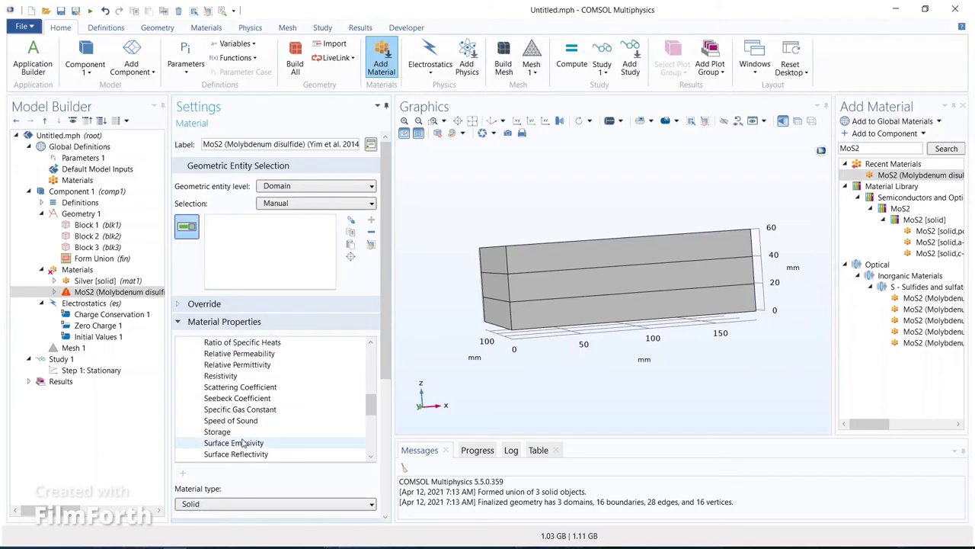
scroll(239, 385, "up", 4)
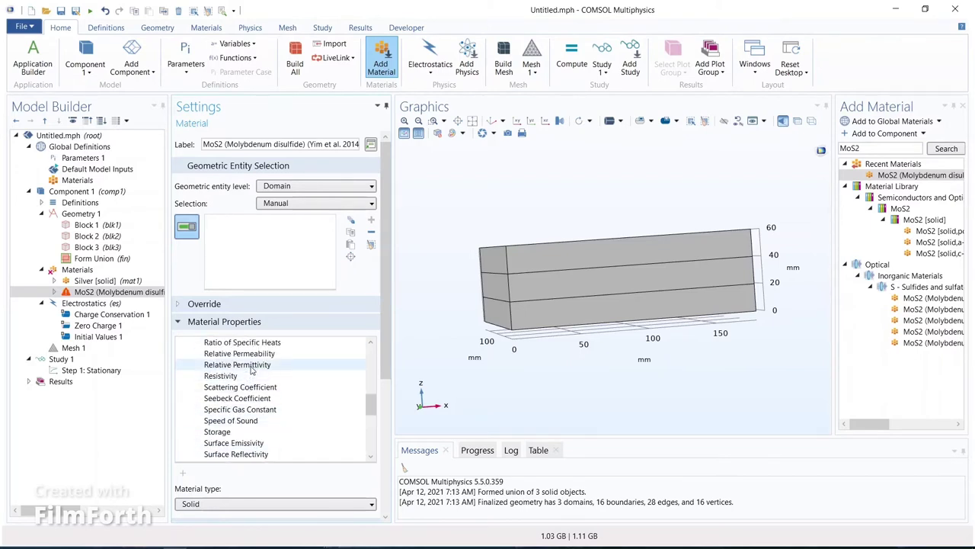
left_click(250, 366)
right_click(251, 368)
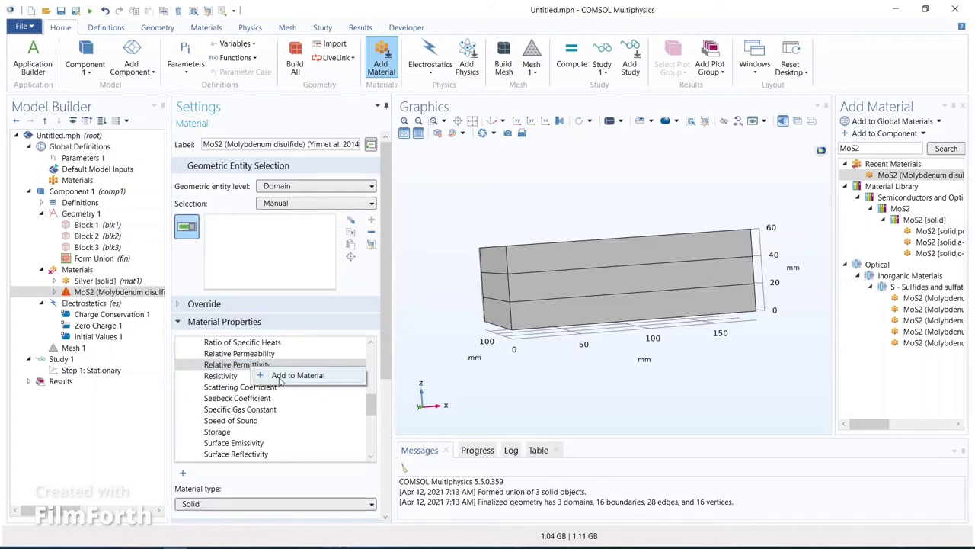
left_click(279, 379)
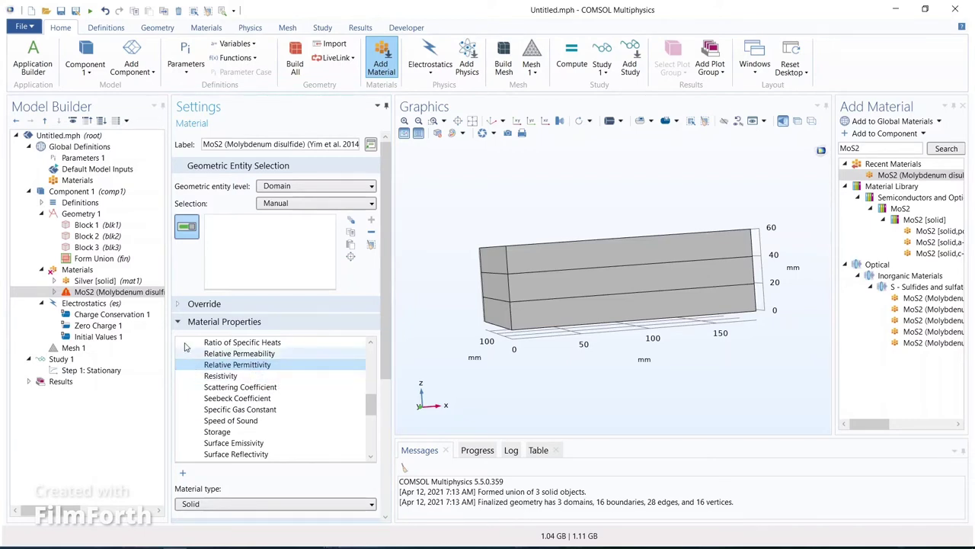
Set the relative permittivity of the MoS2 material to 7.1.
left_click(196, 322)
left_click(351, 378)
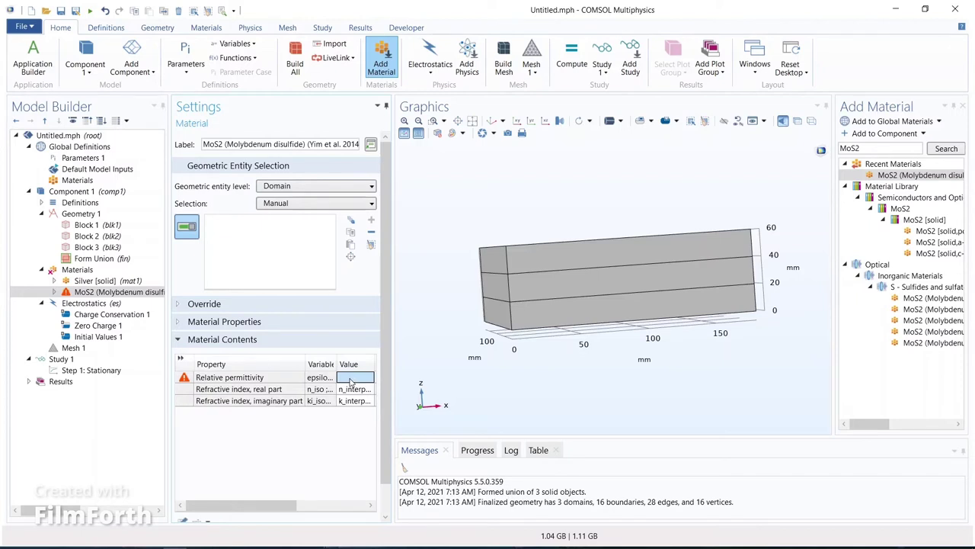
type("7")
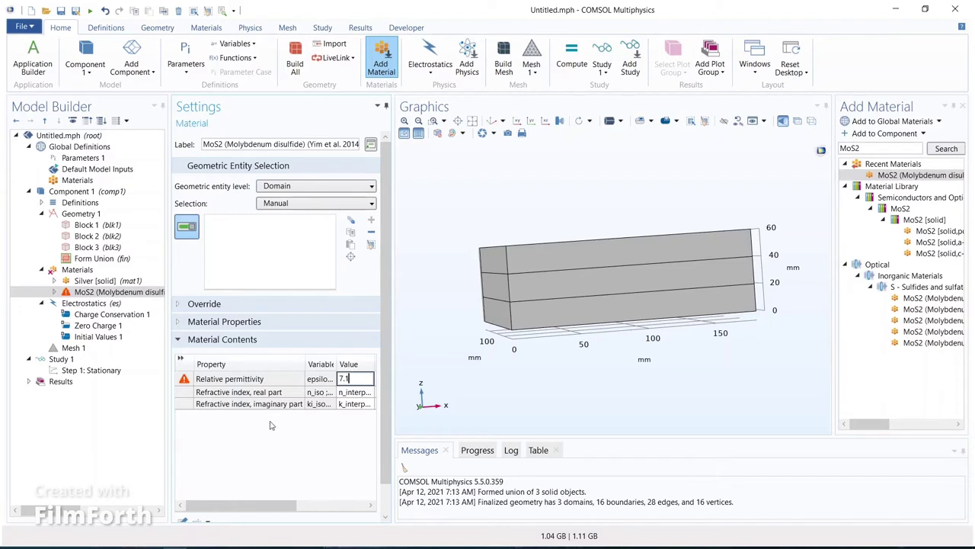
type(".1")
left_click(252, 440)
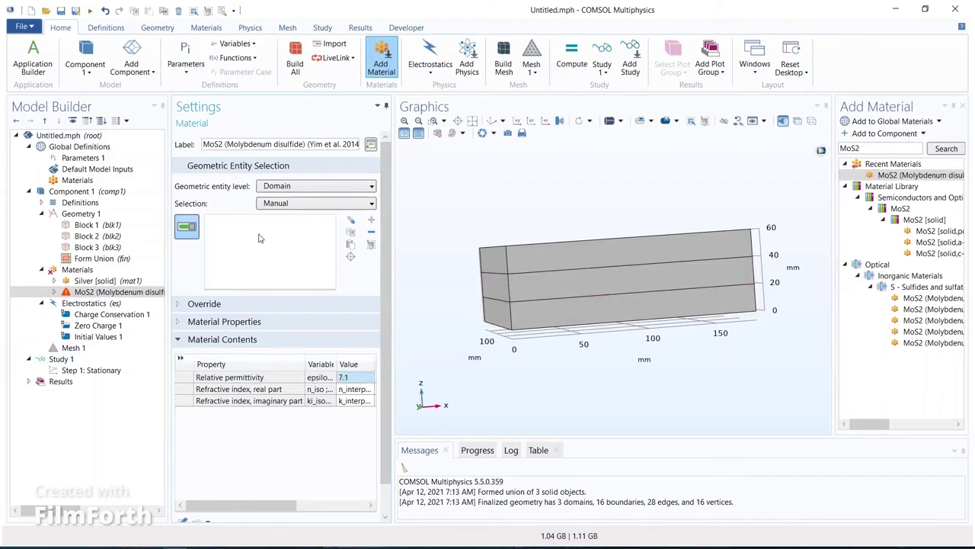
Assign MoS2 to the middle block, domain 2, and review the material overview for all three blocks.
left_click(566, 291)
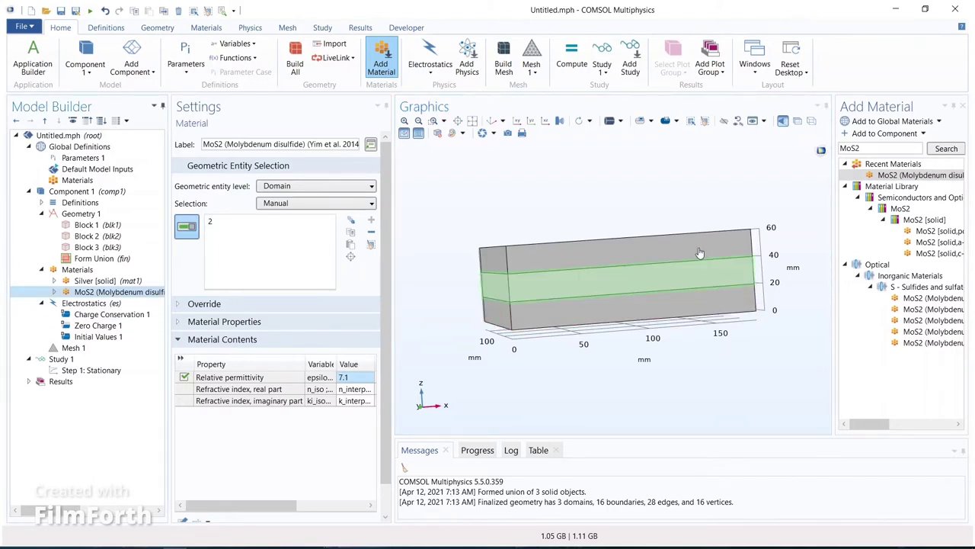
left_click_drag(661, 214, 589, 236)
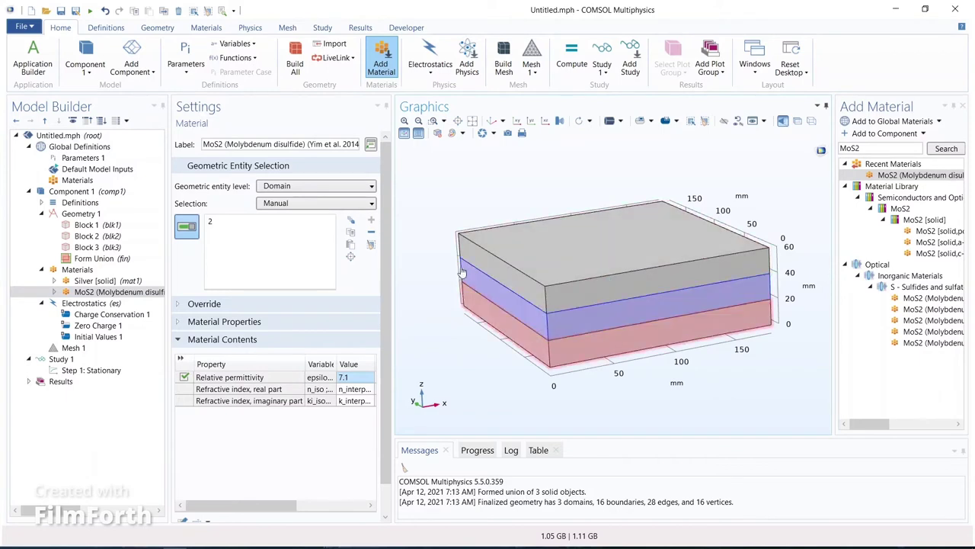
left_click(84, 271)
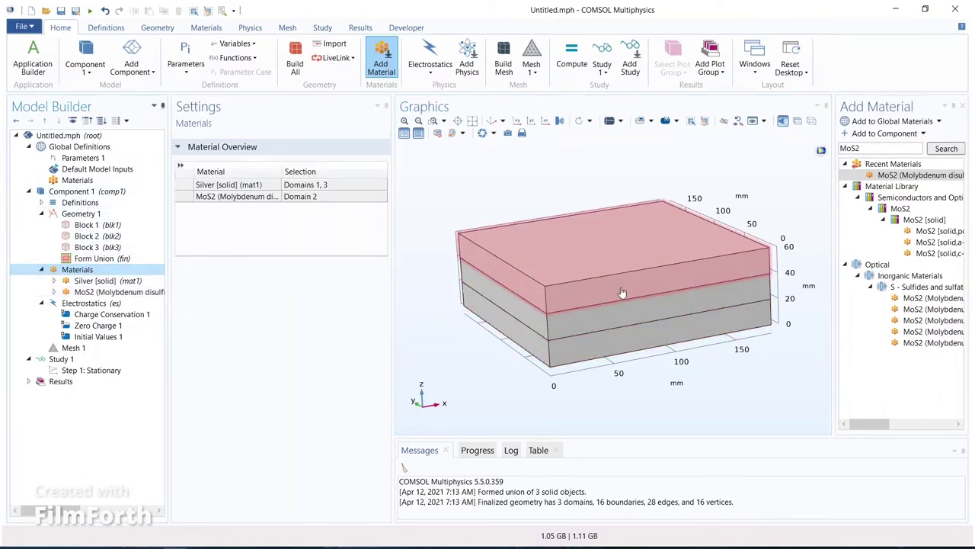
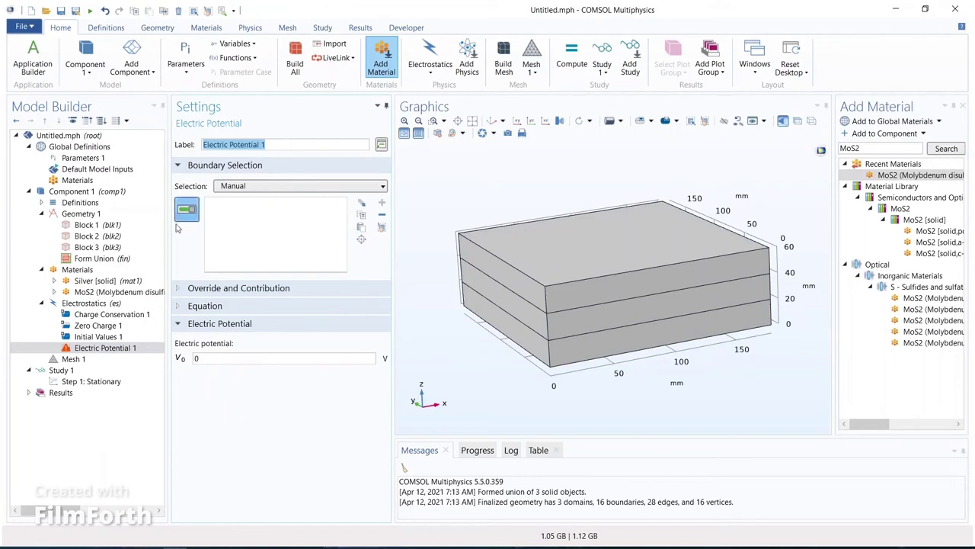
Apply the first electric potential to the front side face of the bottom block and set it to 10 V.
left_click(582, 350)
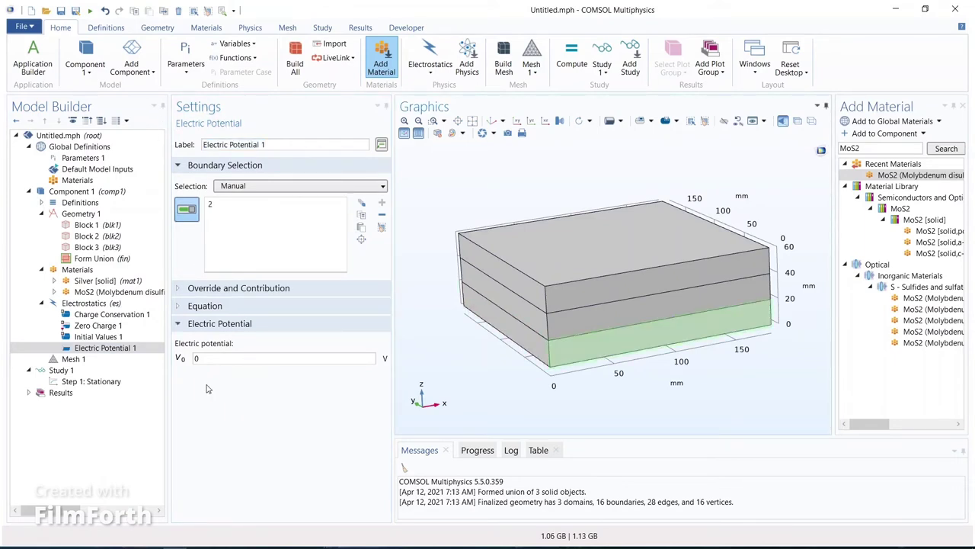
left_click_drag(206, 358, 180, 359)
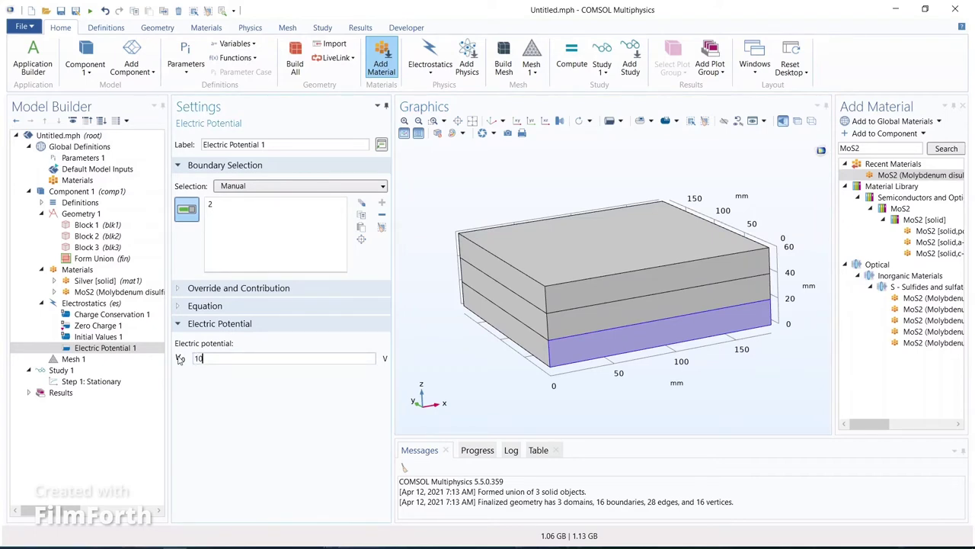
Add a second Electric Potential condition of -10 V on the front side face of the top block.
left_click(96, 304)
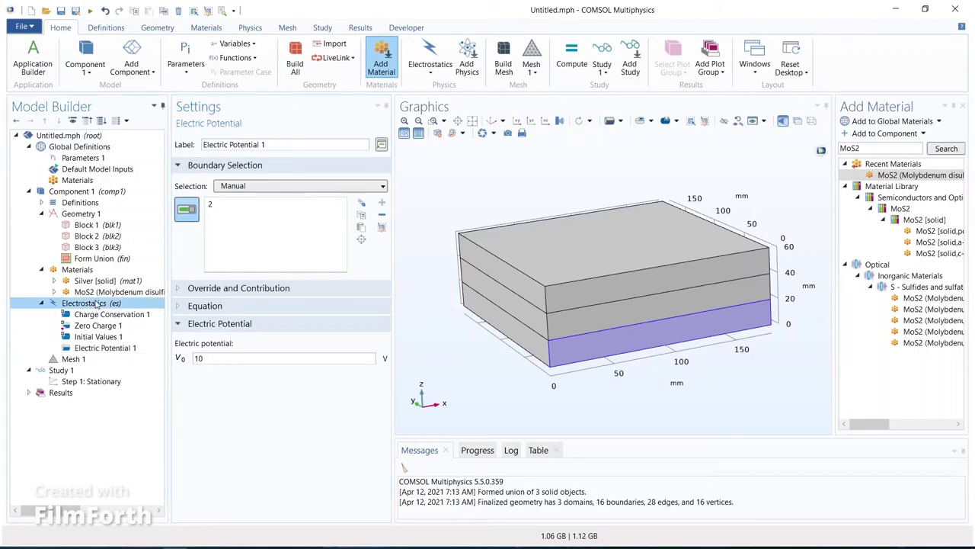
right_click(96, 304)
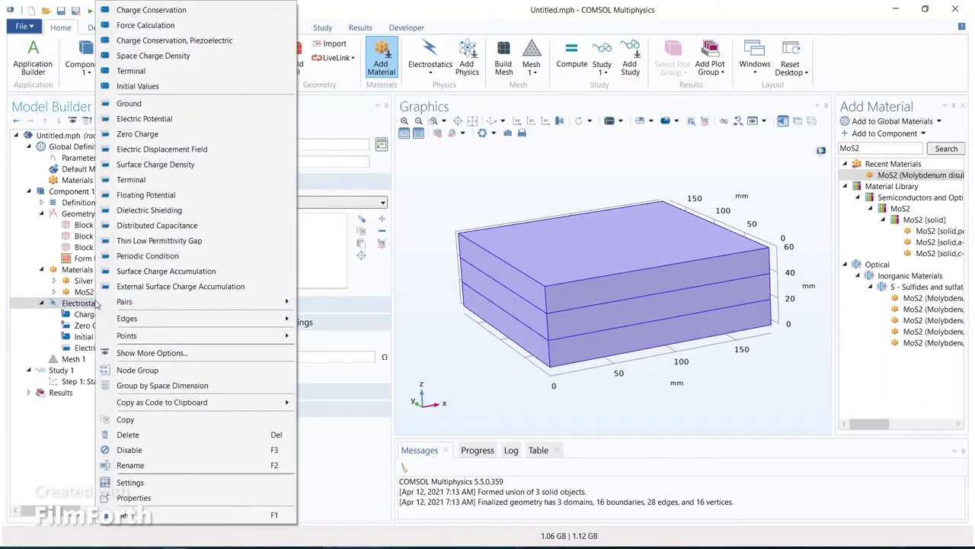
left_click(151, 119)
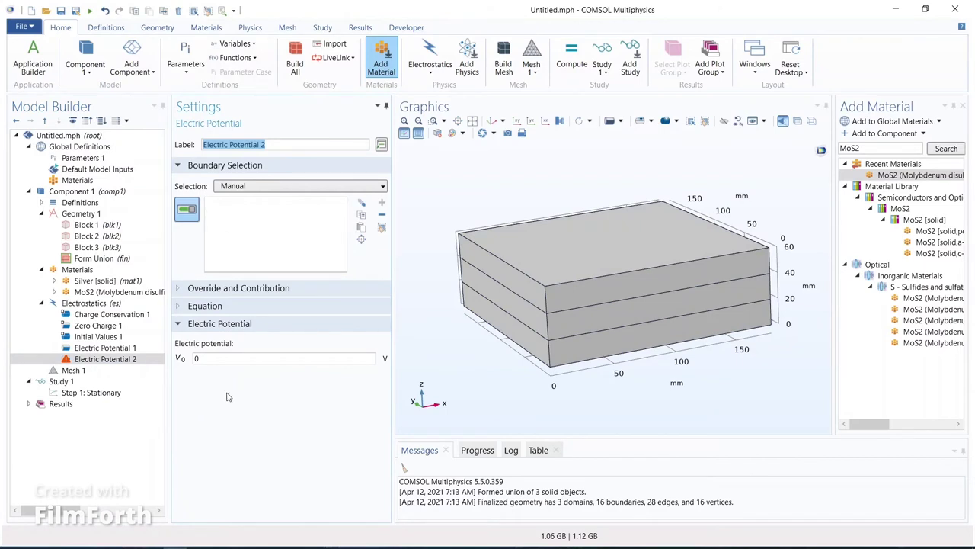
double_click(205, 358)
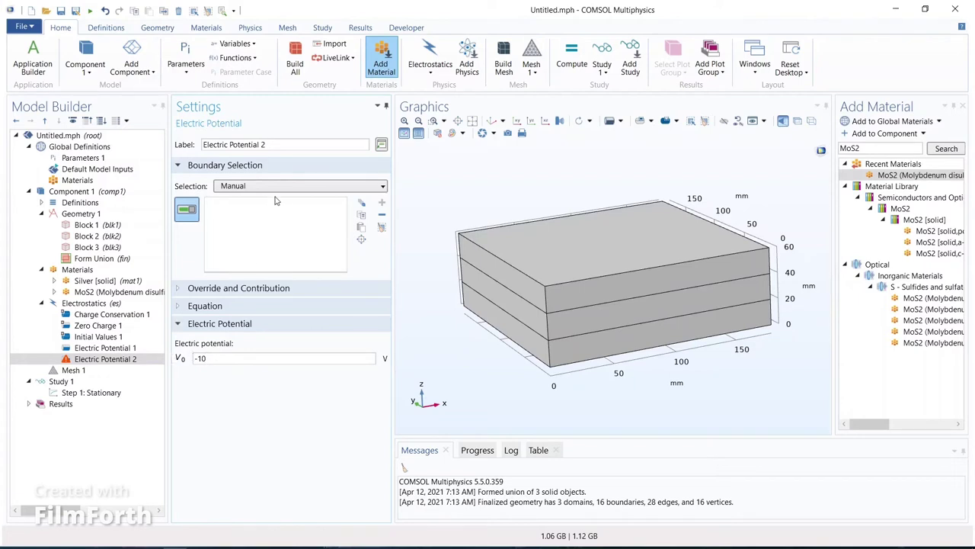
left_click(640, 285)
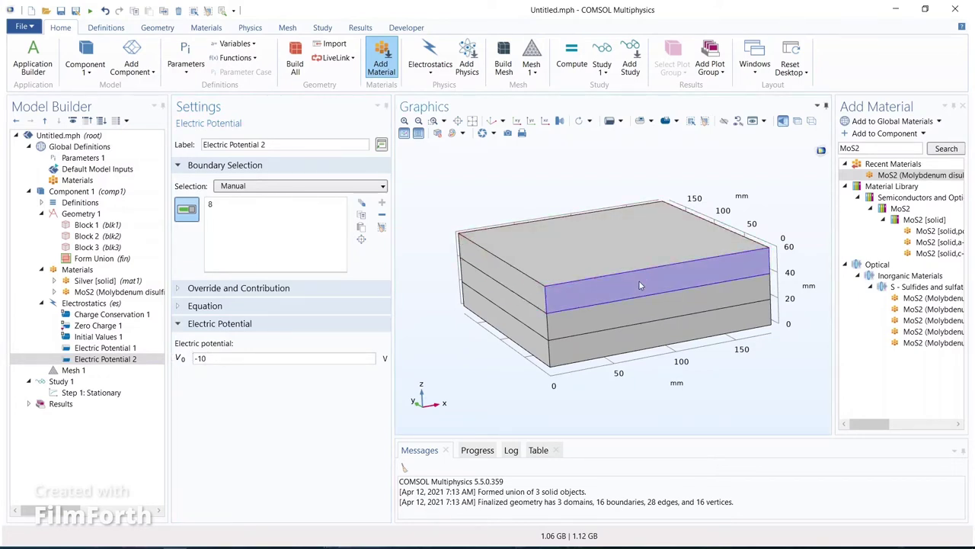
Extend the 10 V electric potential to all six faces of the bottom block: boundaries 1, 2, 3, 6, 11 and 14.
left_click(120, 348)
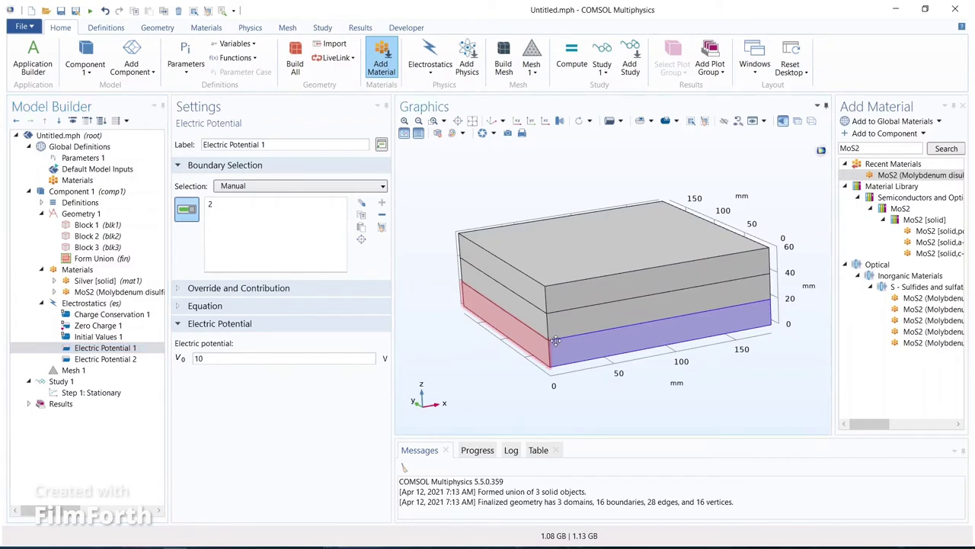
left_click_drag(555, 340, 595, 333)
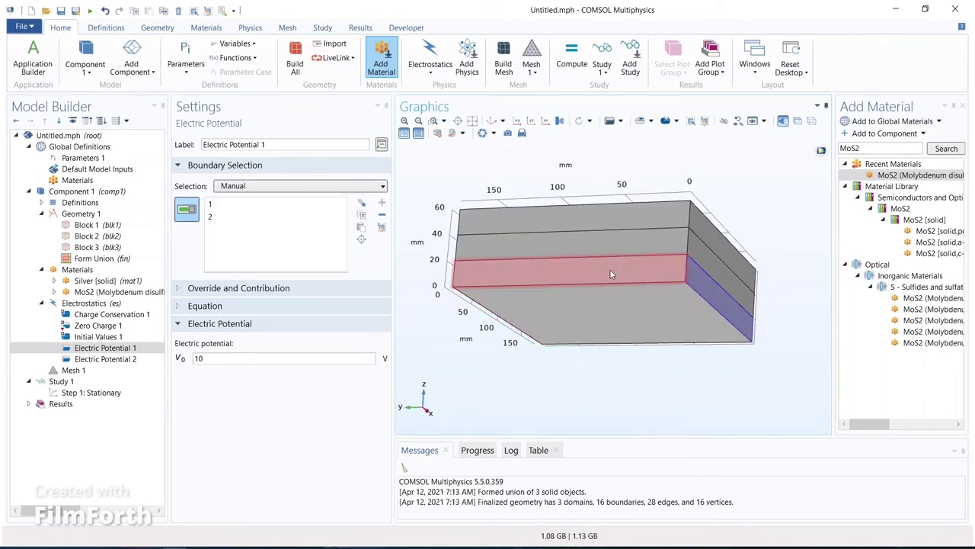
left_click(631, 309)
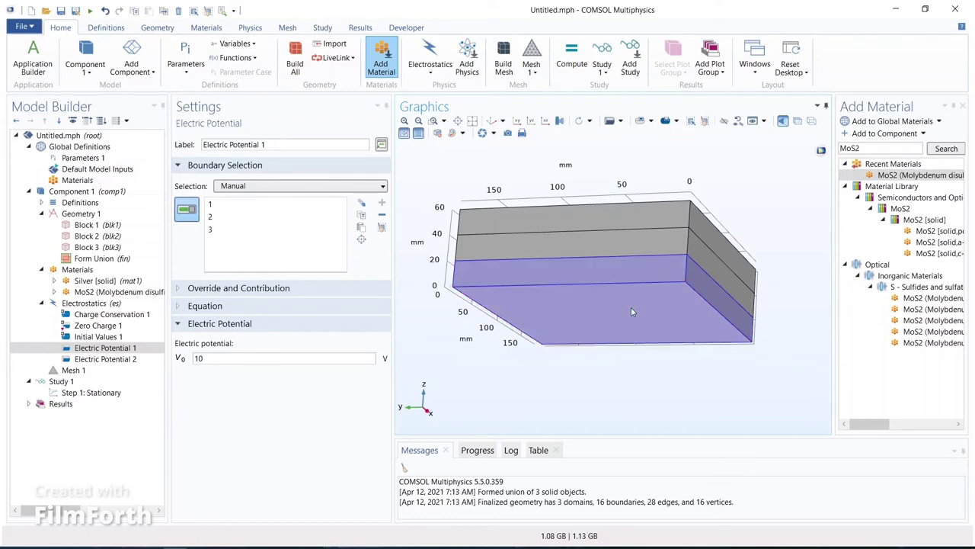
left_click(558, 271)
left_click_drag(558, 271, 644, 276)
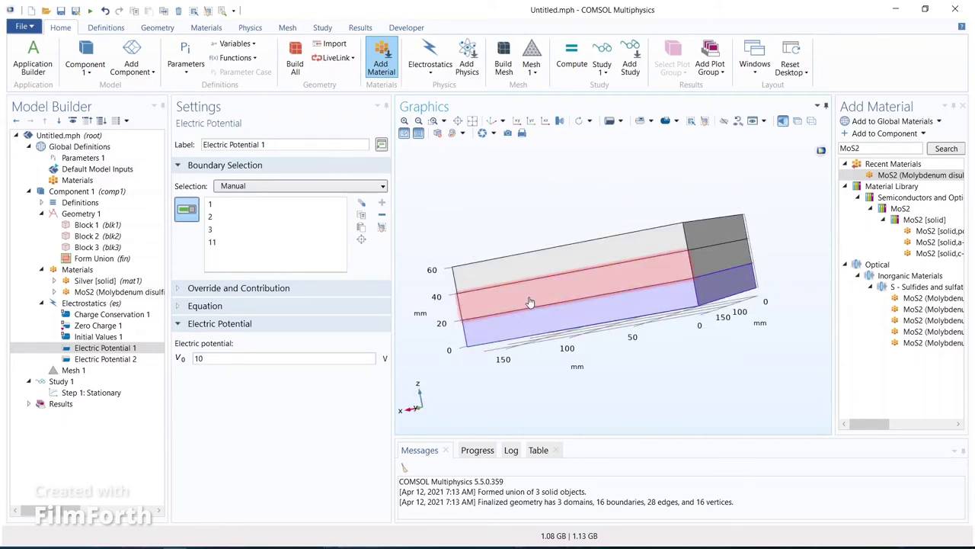
left_click_drag(531, 302, 626, 321)
left_click(661, 311)
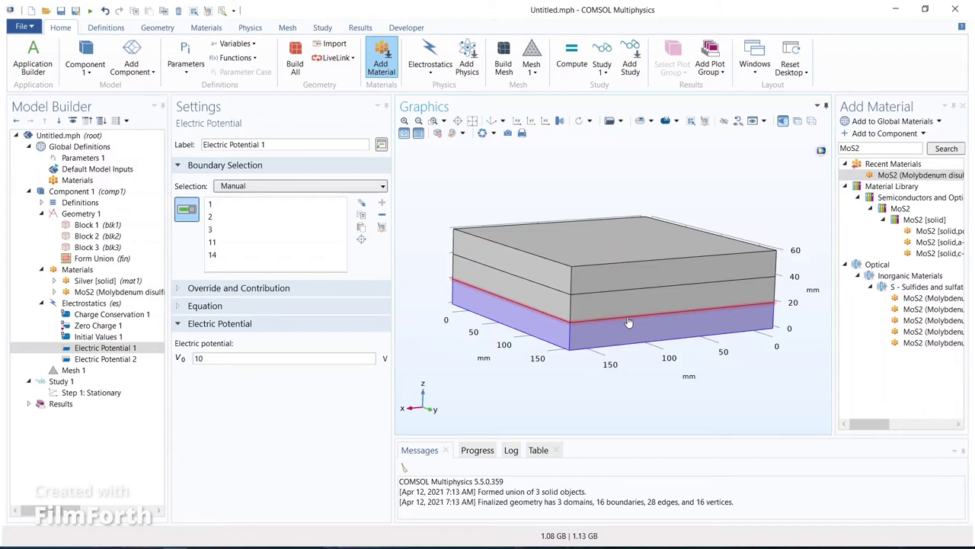
left_click(629, 323)
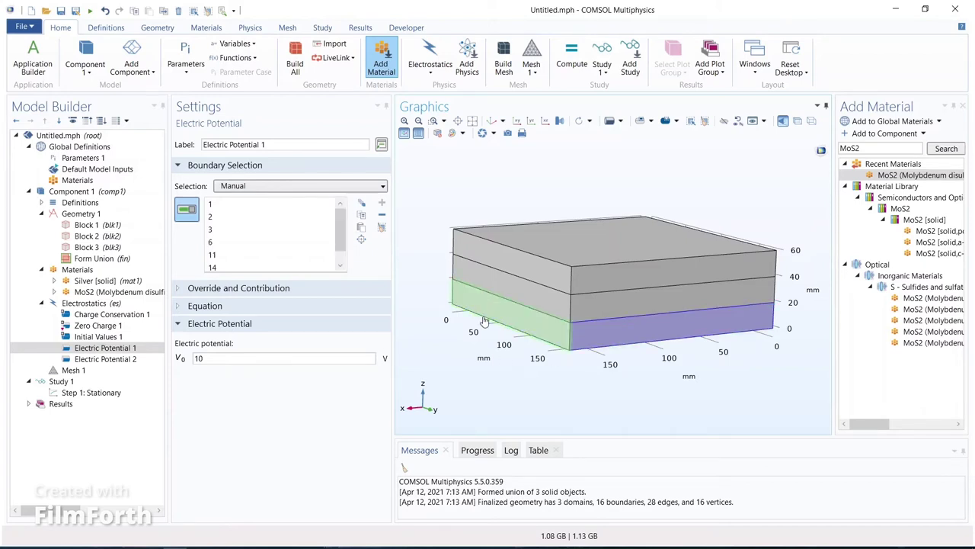
left_click(466, 297)
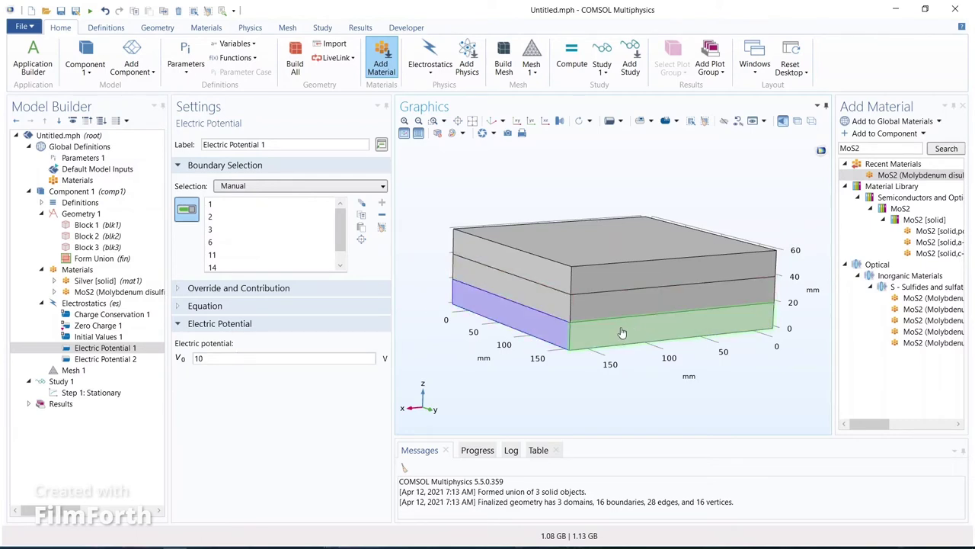
Extend the -10 V electric potential to all six faces of the top block: boundaries 7, 8, 9, 10, 13 and 16.
left_click(130, 359)
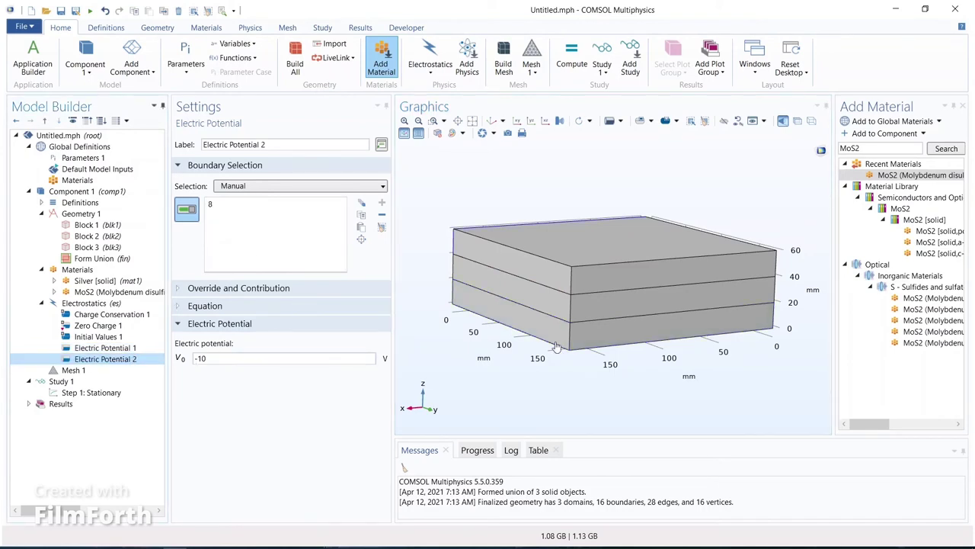
left_click(615, 251)
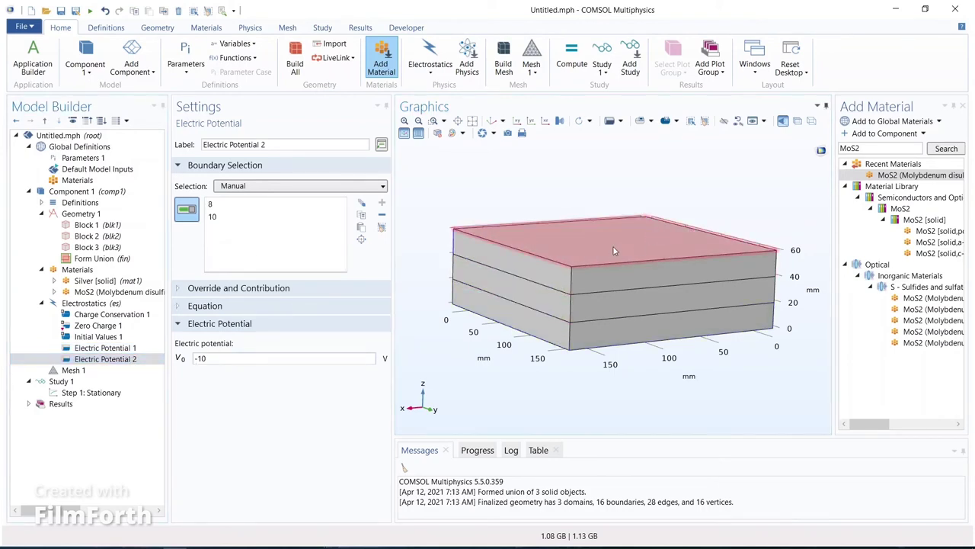
left_click(647, 280)
left_click(591, 285)
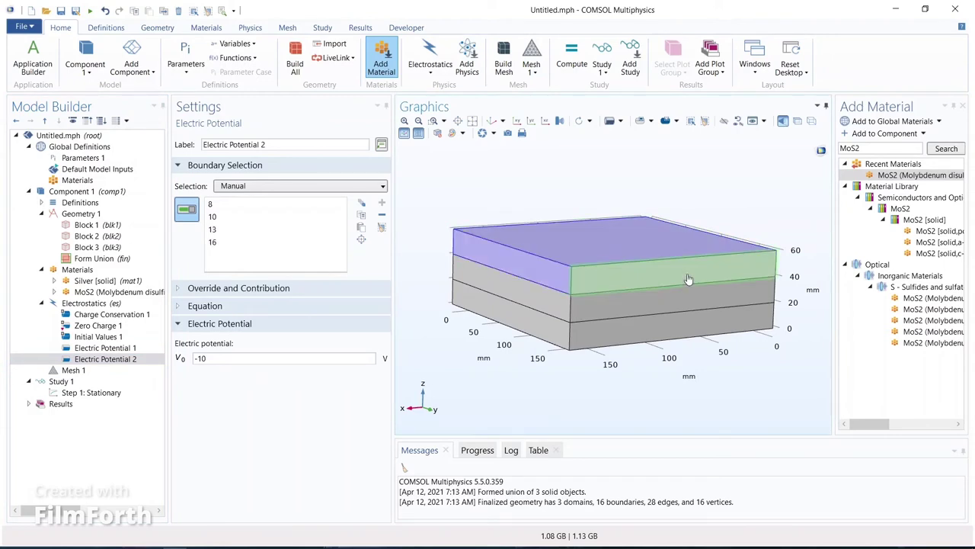
left_click_drag(591, 285, 571, 287)
left_click(559, 262)
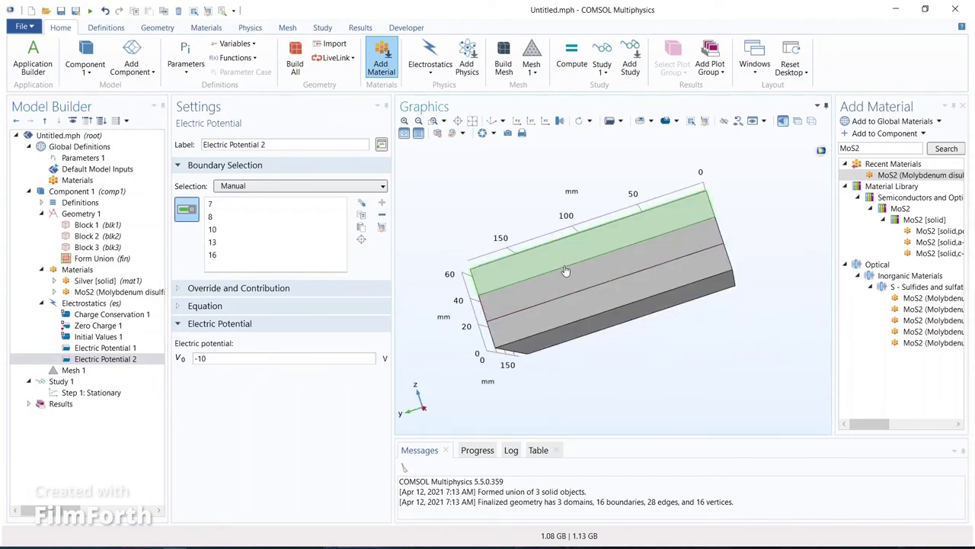
left_click(570, 275)
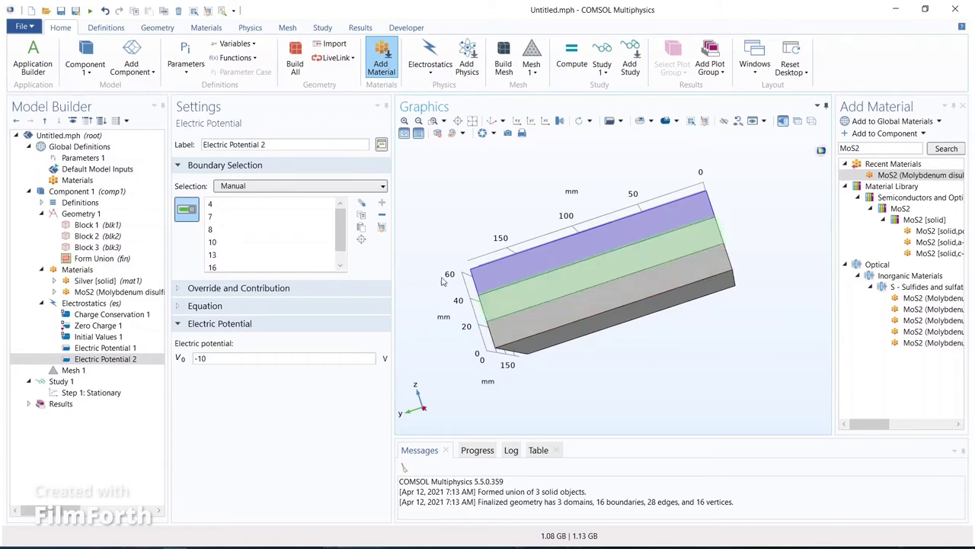
left_click(561, 283)
left_click_drag(562, 284, 665, 282)
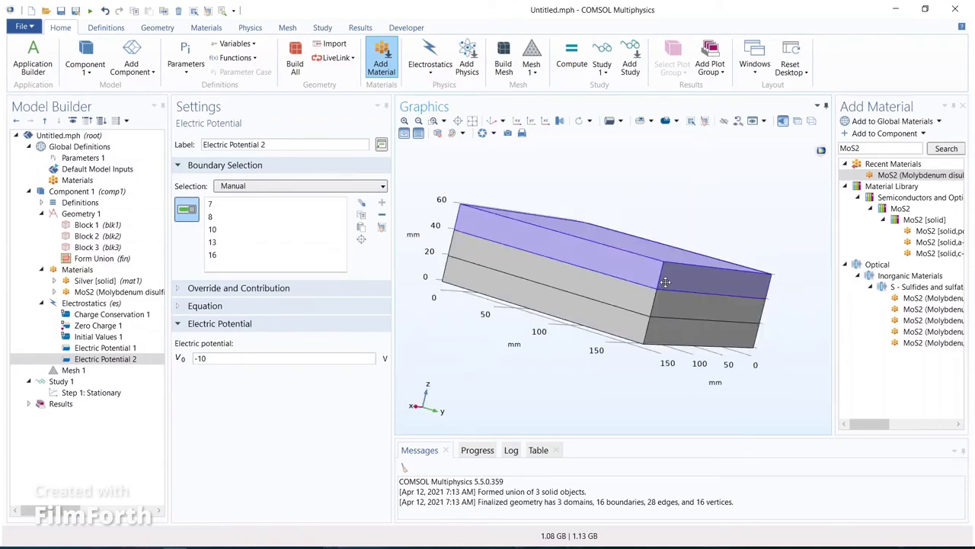
left_click(719, 323)
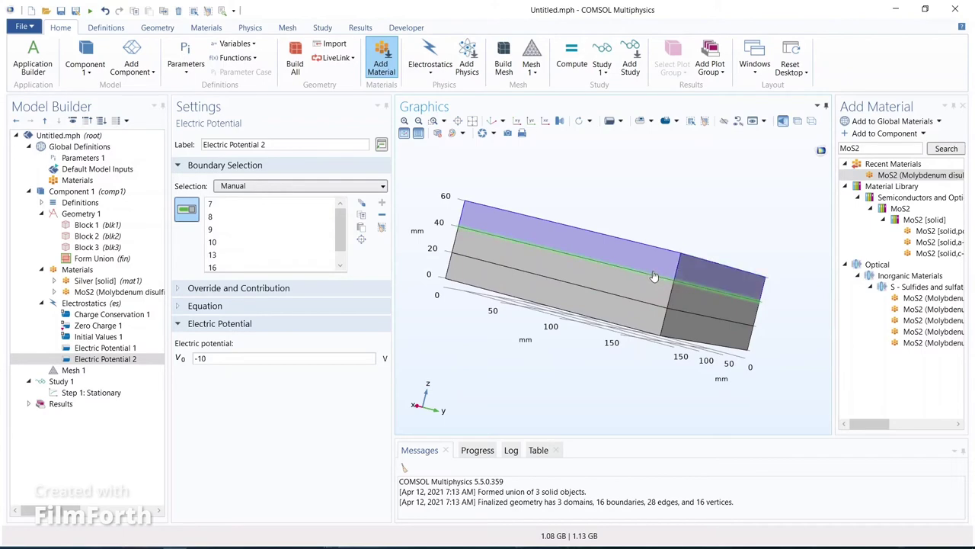
left_click_drag(653, 276, 630, 254)
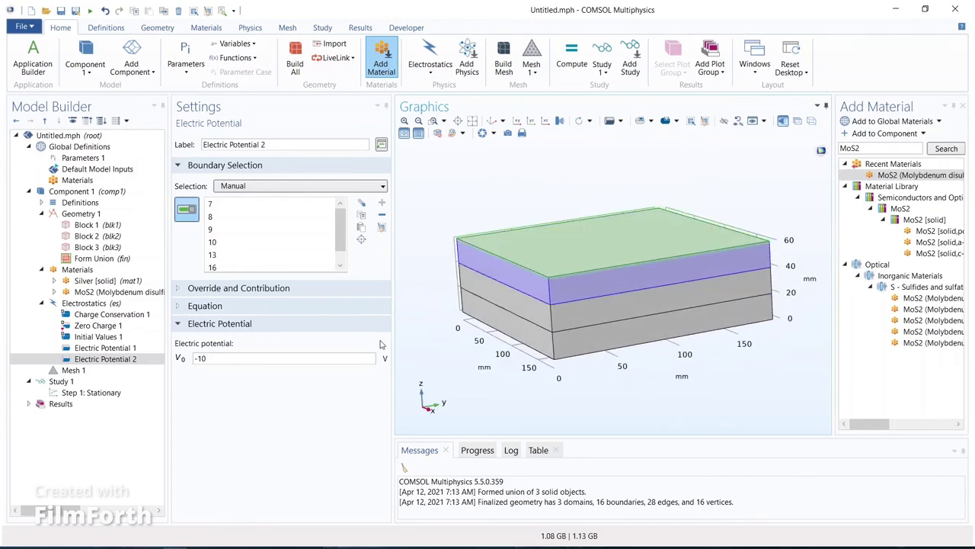
Build the physics-controlled mesh with Normal element size and inspect it on the sides and underside of the blocks.
left_click(75, 370)
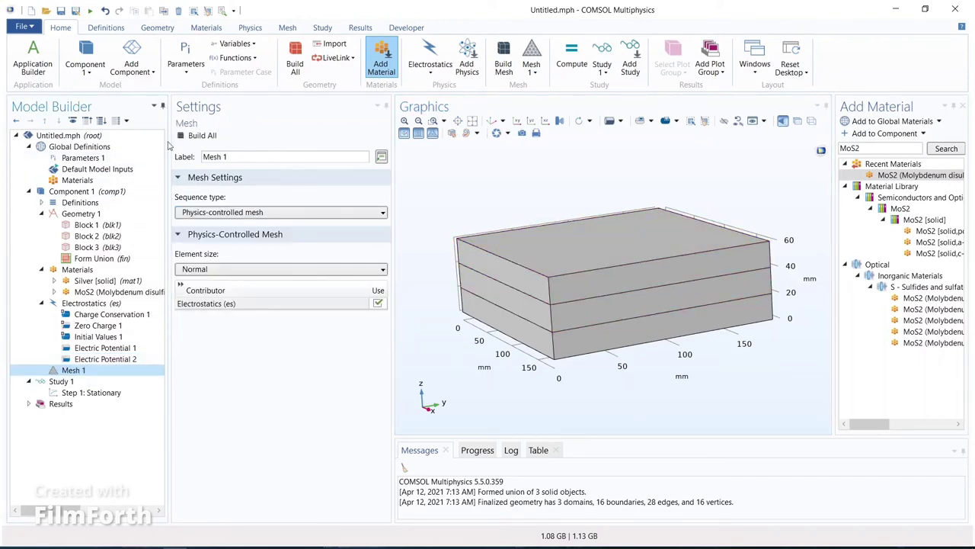
left_click(203, 136)
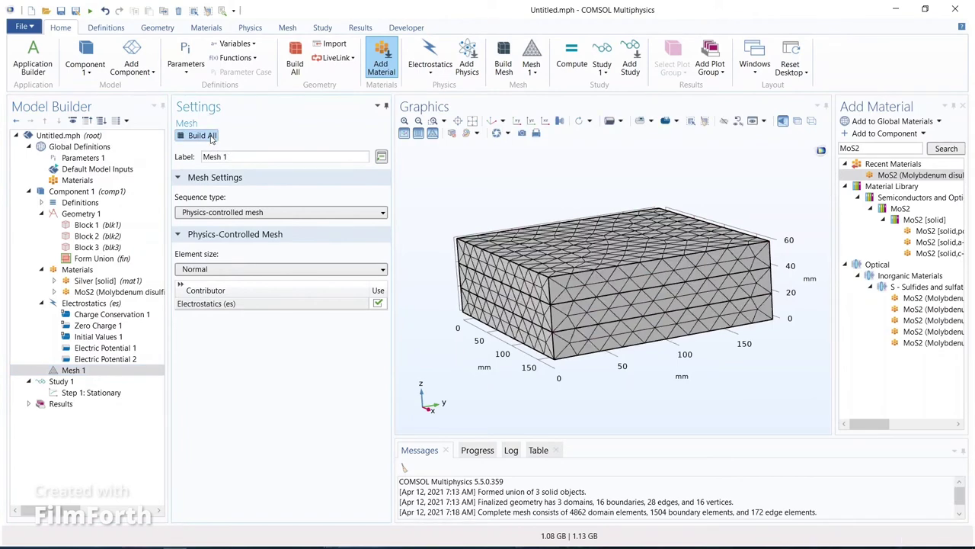
left_click_drag(623, 344, 665, 299)
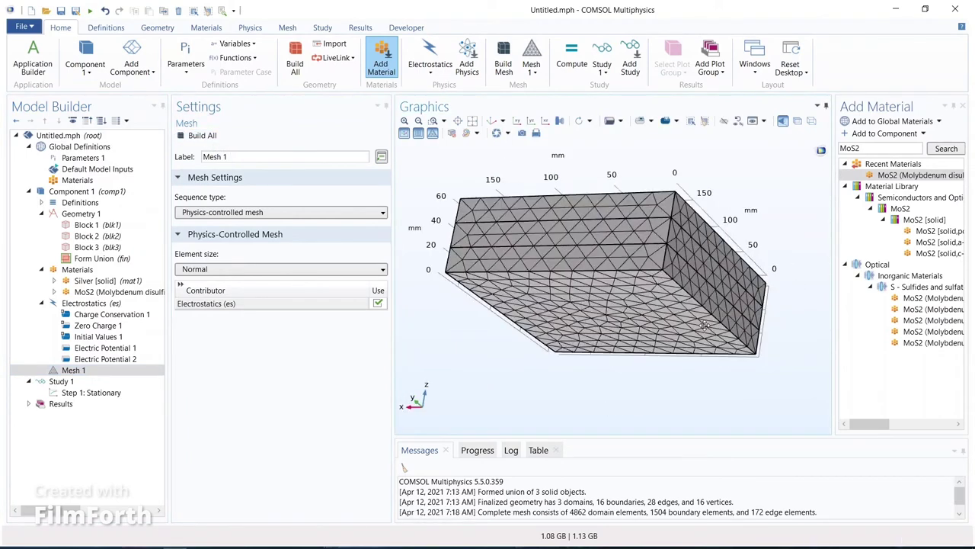
left_click_drag(564, 243, 619, 274)
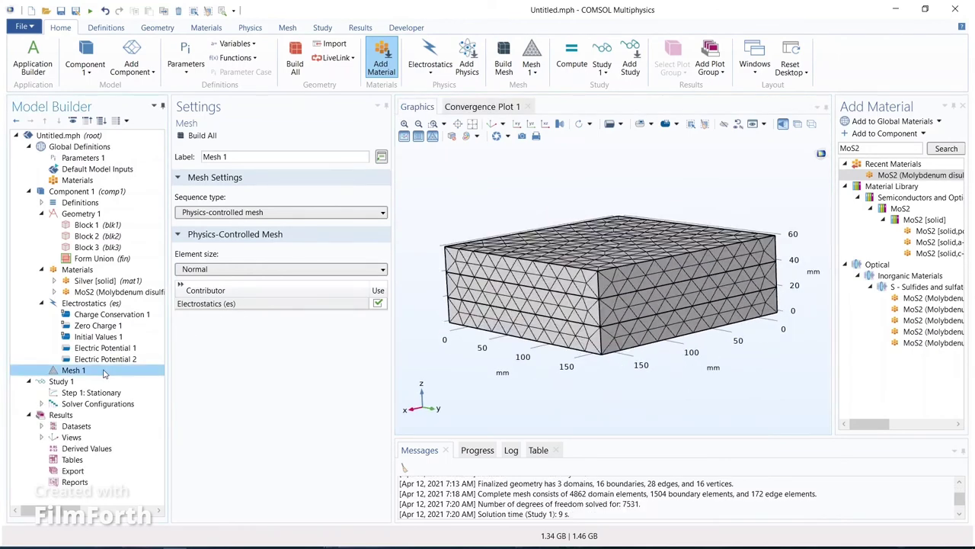
Compute Study 1 and examine the multislice electric potential plot from different angles.
left_click(63, 381)
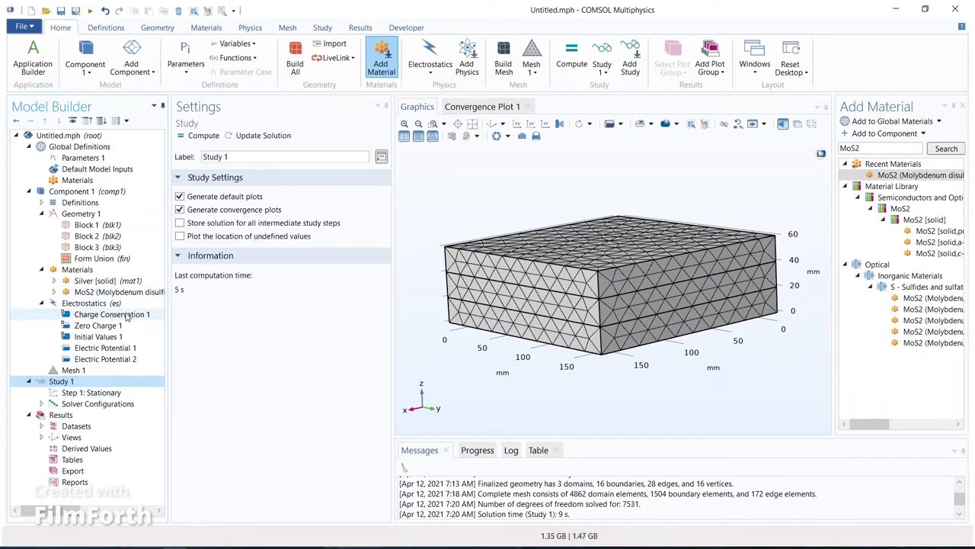
left_click(204, 135)
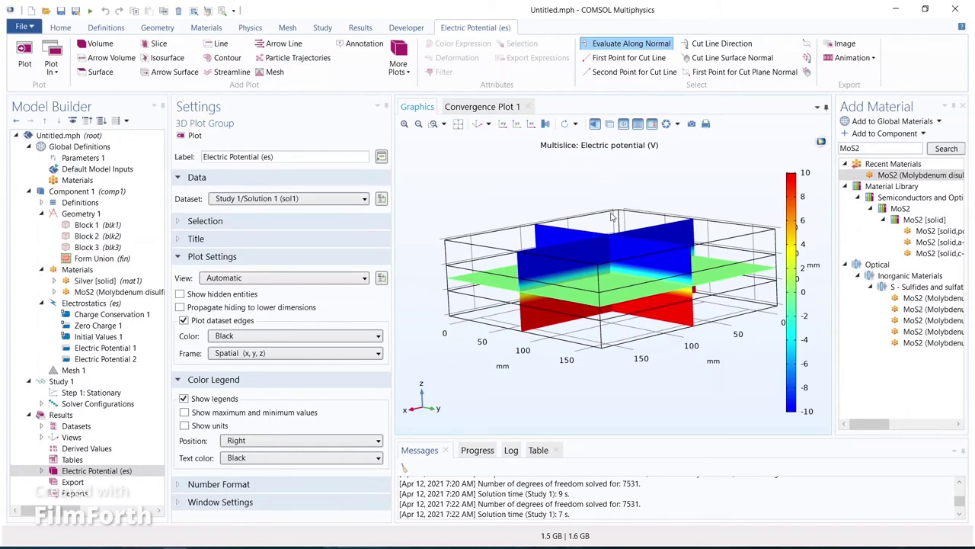
left_click_drag(637, 207, 625, 237)
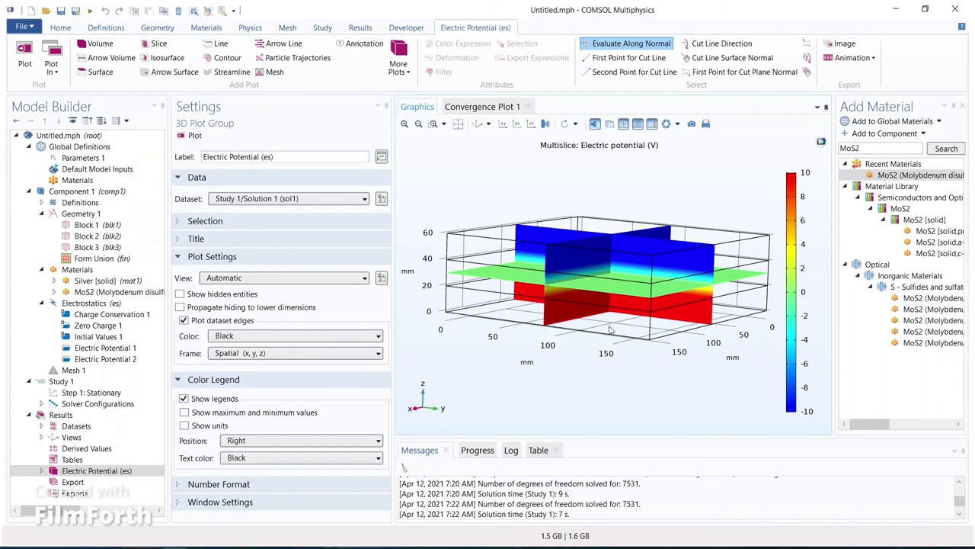
mouse_move(633, 201)
left_mouse_down()
mouse_move(634, 183)
mouse_move(570, 193)
mouse_move(642, 200)
mouse_move(589, 185)
mouse_move(635, 195)
mouse_move(660, 186)
mouse_move(628, 184)
left_mouse_up()
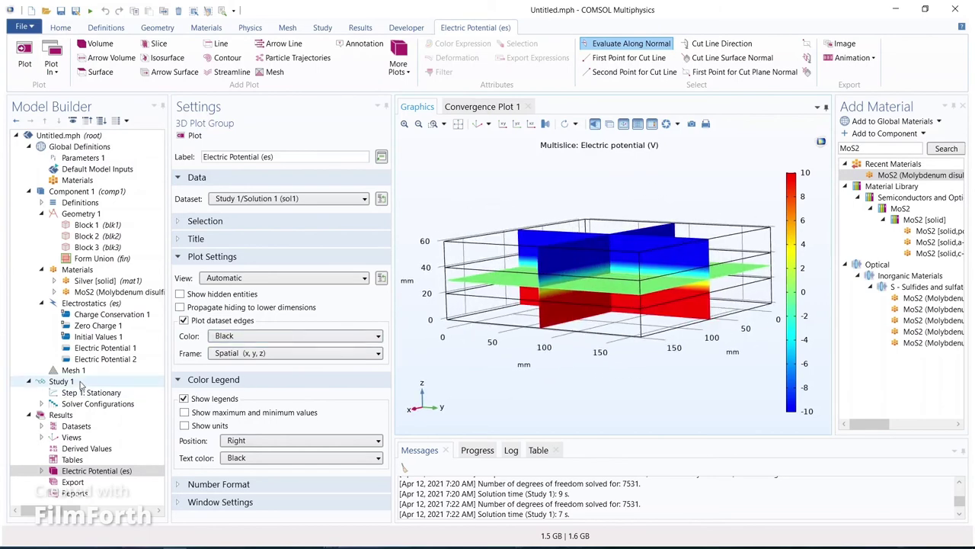
Add a 3D plot group with a surface plot of the electric potential V, plot it and inspect the block's sides.
right_click(66, 415)
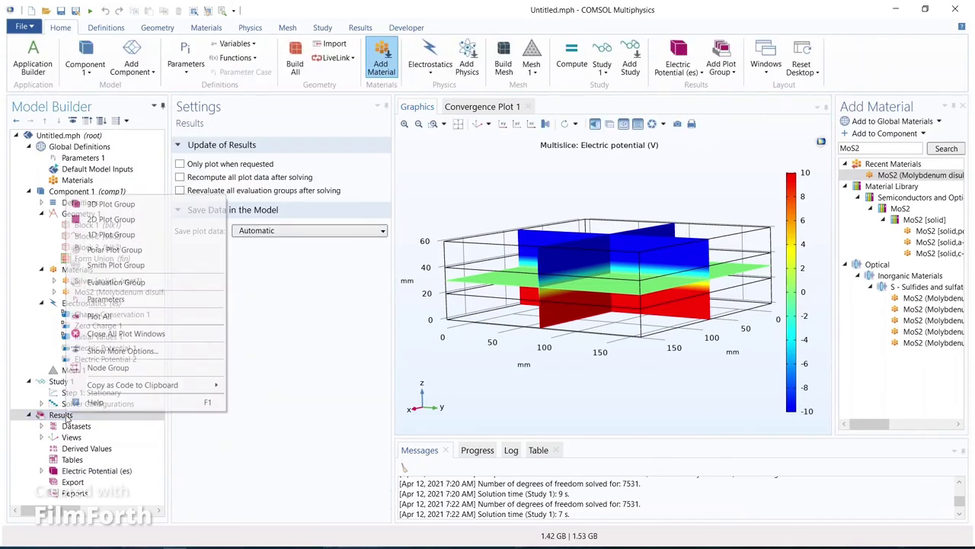
left_click(122, 204)
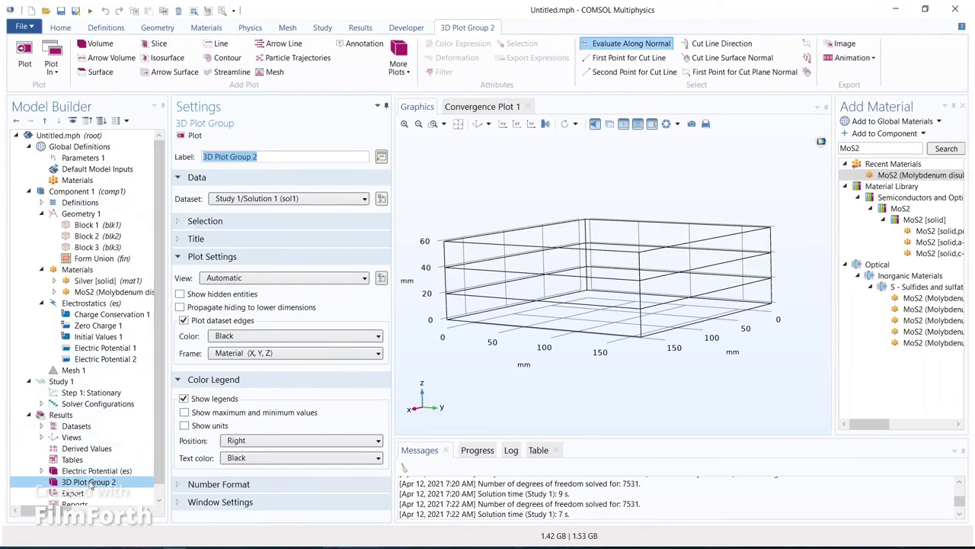
right_click(88, 483)
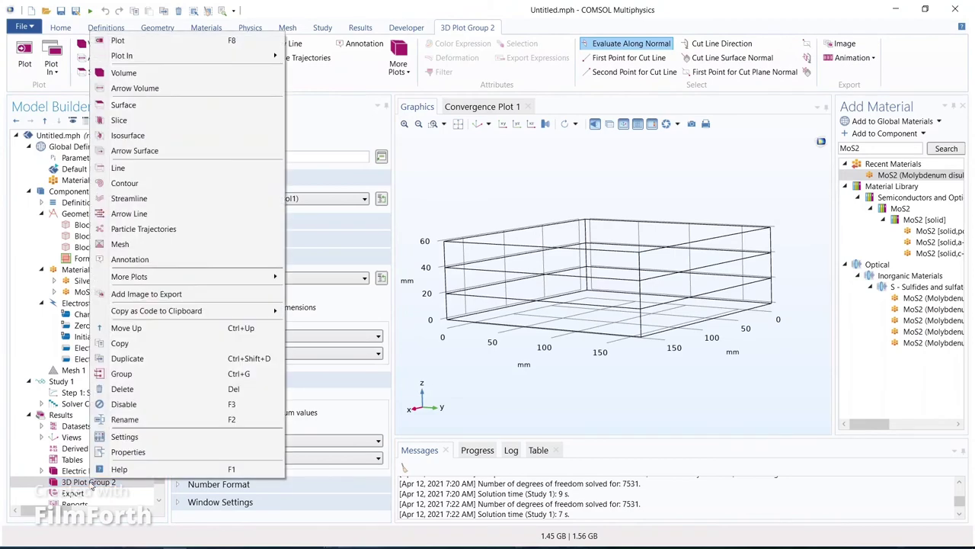
left_click(168, 106)
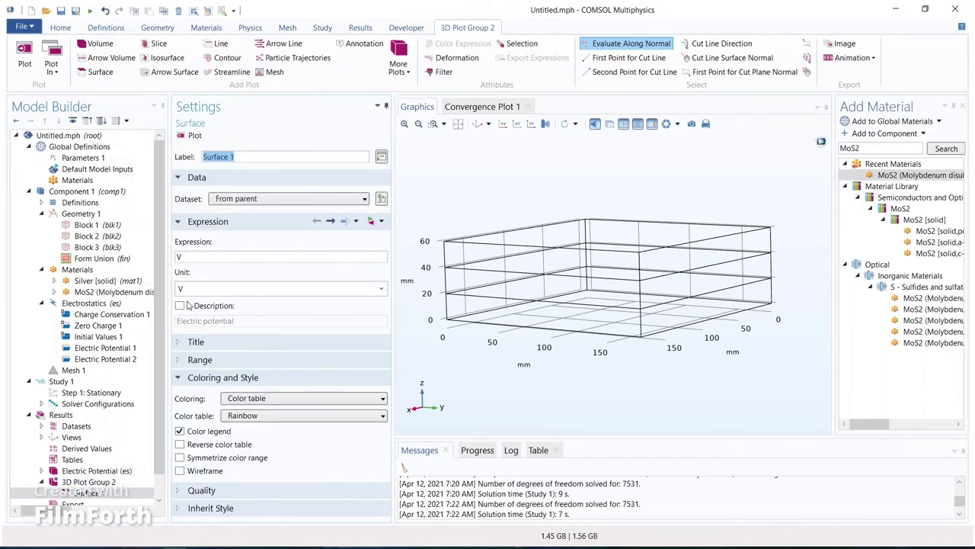
left_click(188, 136)
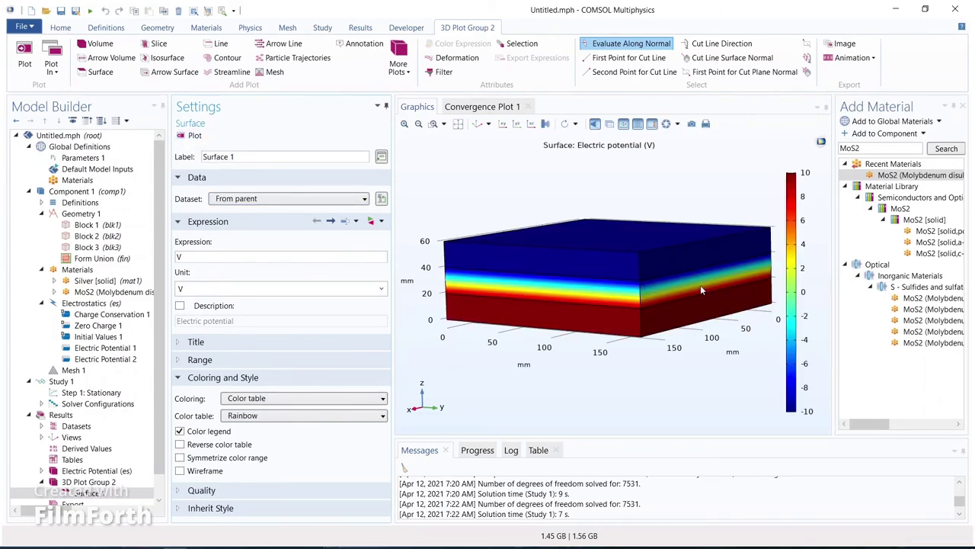
left_click_drag(706, 280, 587, 283)
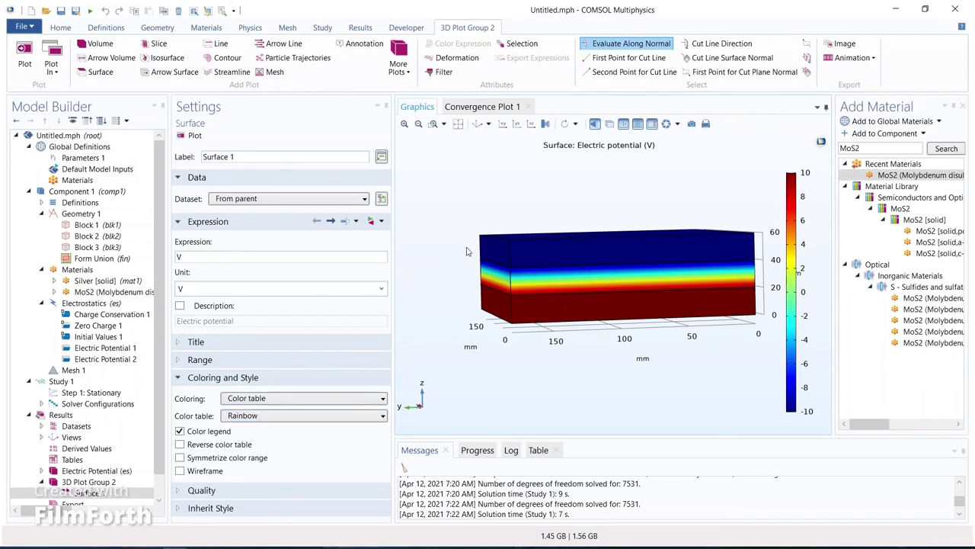
Add another 3D plot group to the results and give it a surface plot.
left_click(70, 416)
right_click(75, 418)
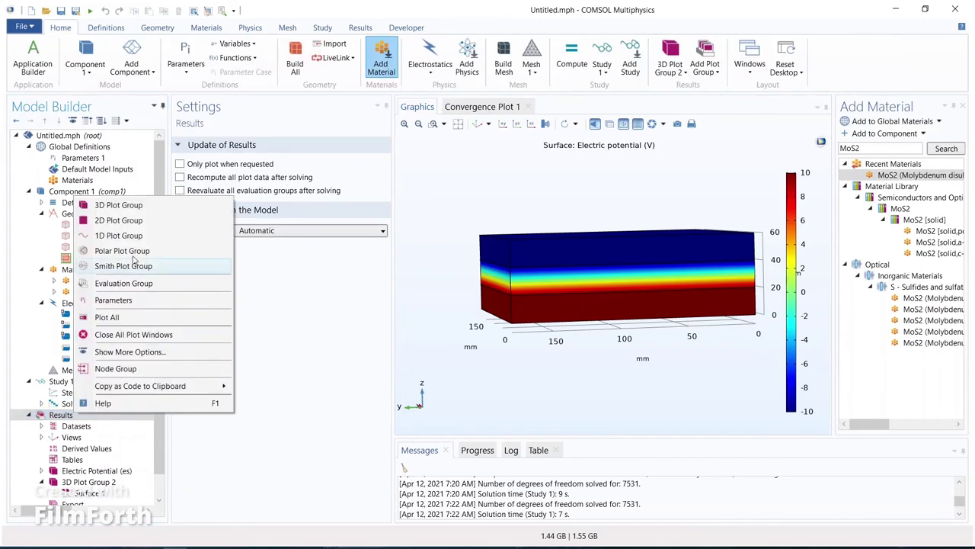
left_click(122, 206)
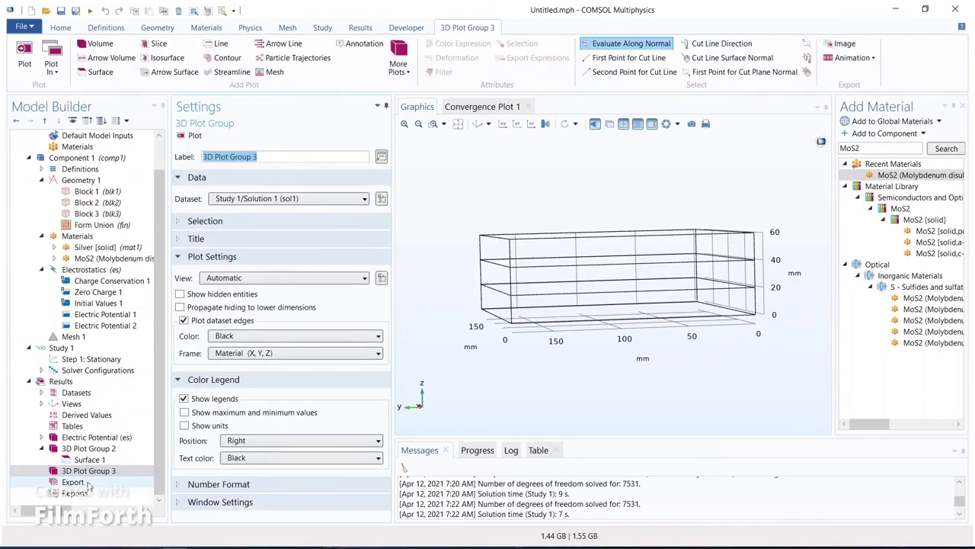
right_click(88, 473)
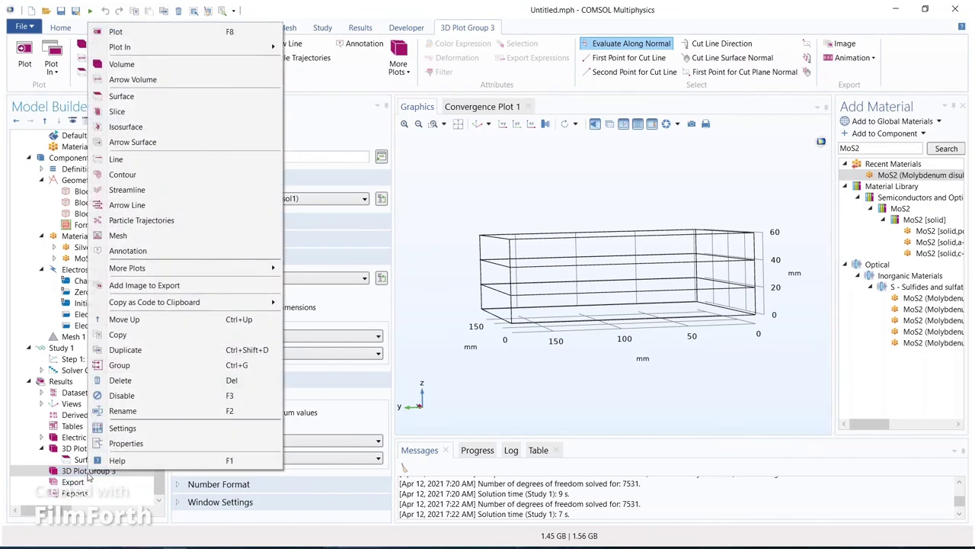
left_click(181, 98)
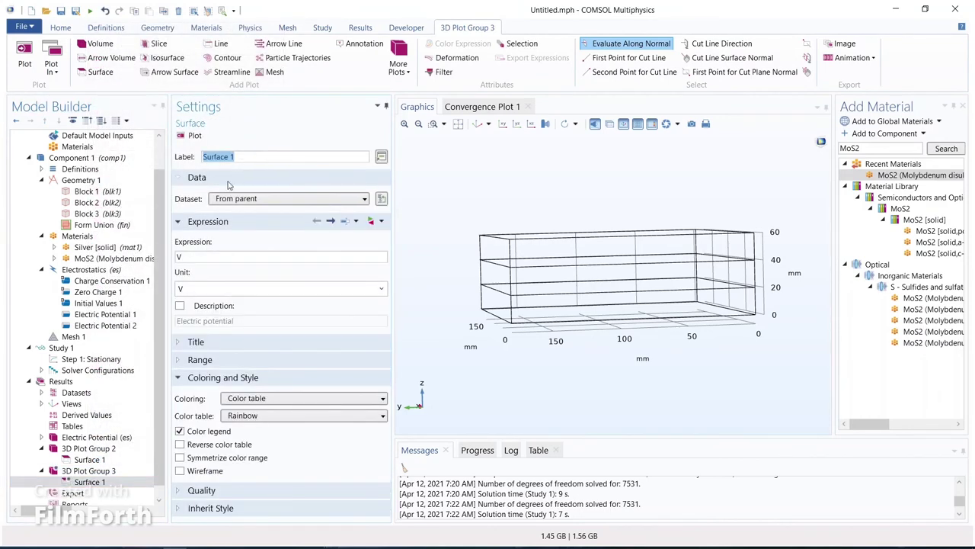
Set the new surface plot's expression to the electric field norm, es.normE, and plot it.
left_click(379, 224)
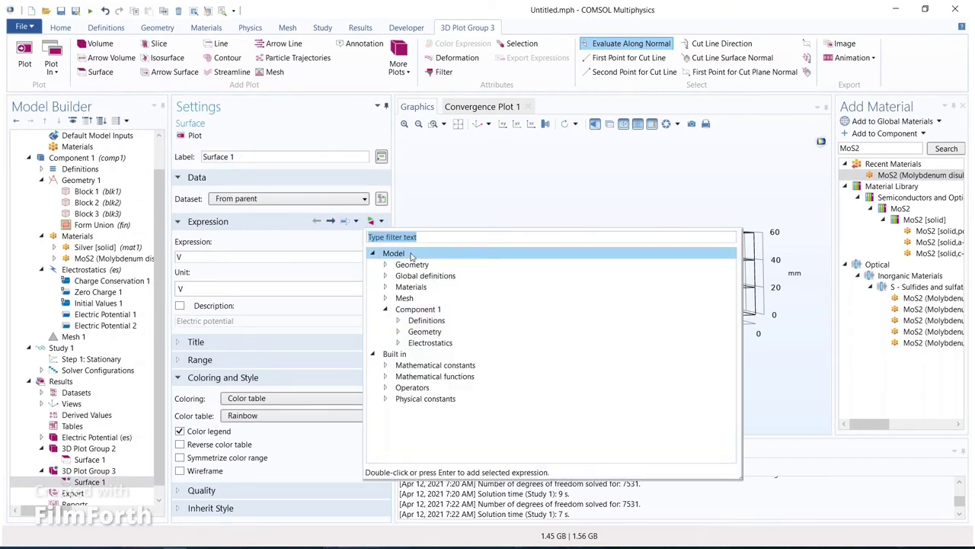
left_click(400, 344)
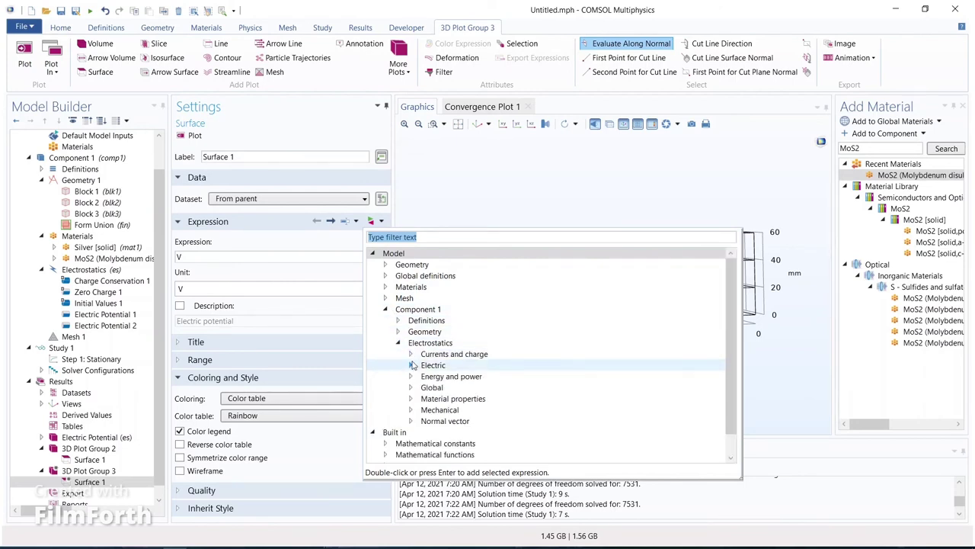
left_click(411, 366)
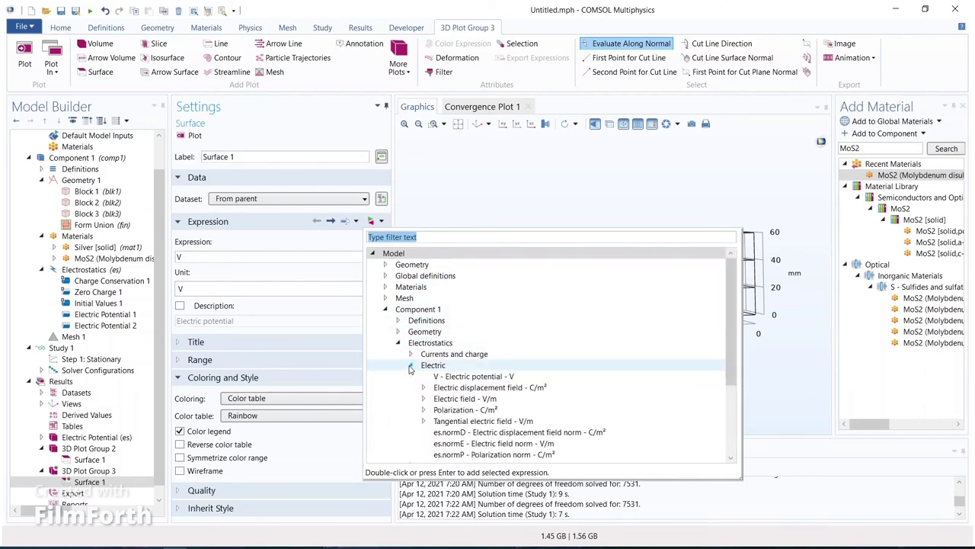
scroll(491, 411, "down", 1)
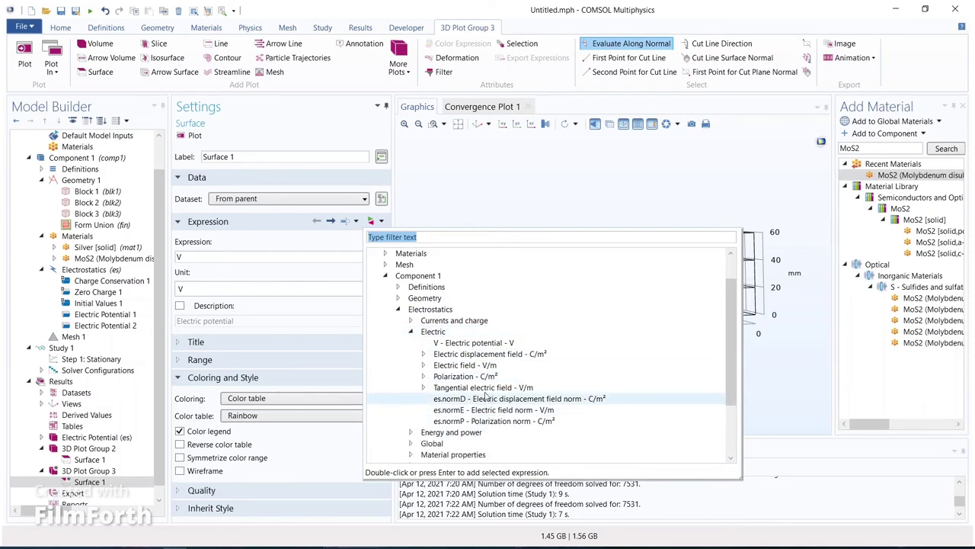
scroll(503, 424, "down", 1)
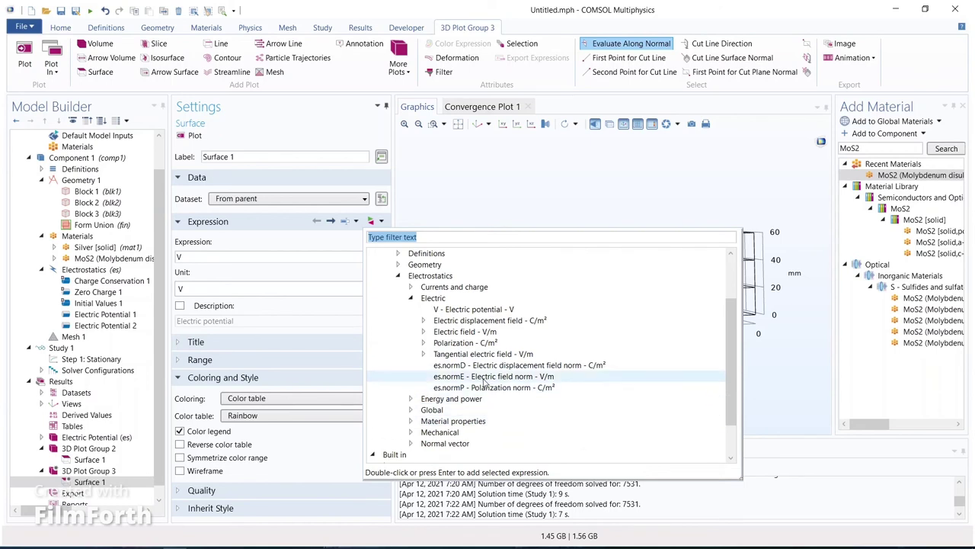
left_click(527, 379)
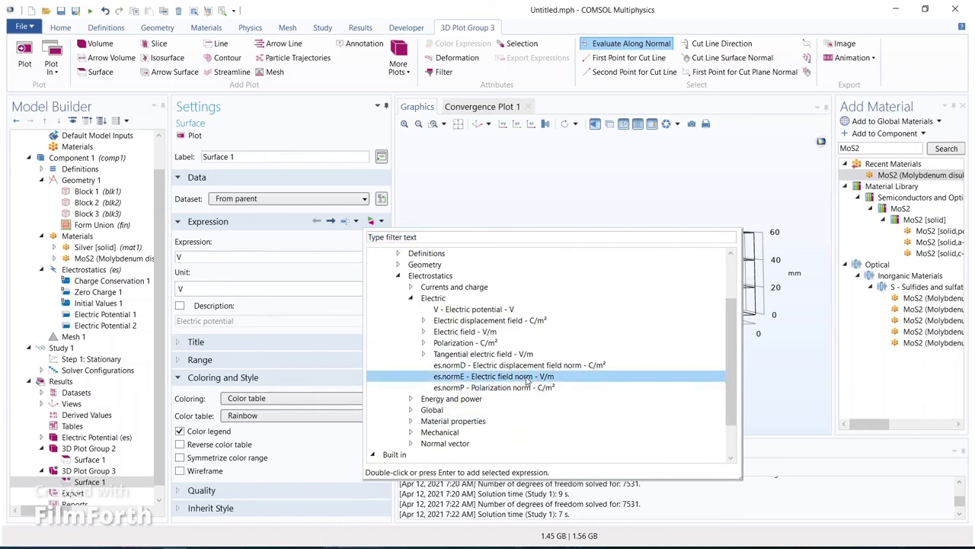
double_click(525, 376)
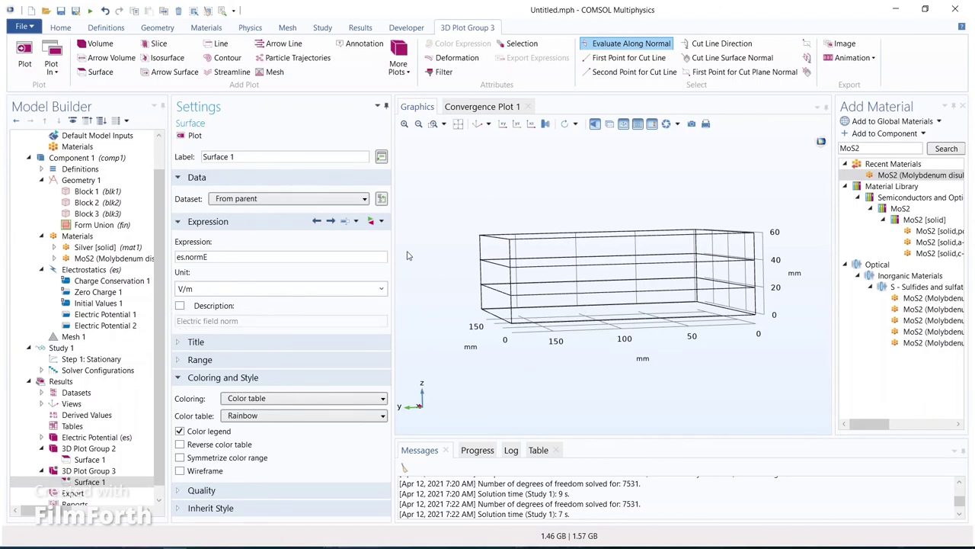
left_click(196, 135)
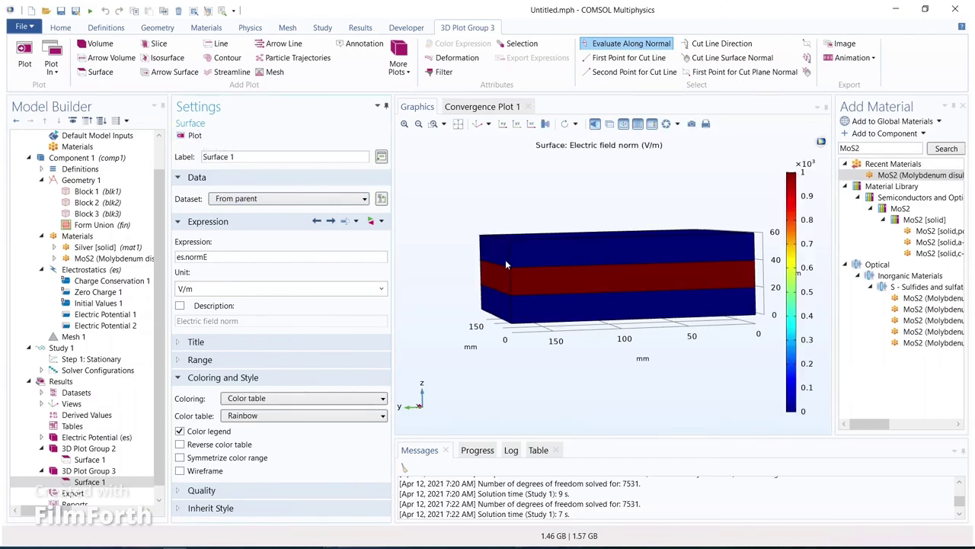
Examine the electric field norm plot from the sides, top and underside, and compare it with the electric potential surface plot.
mouse_move(533, 263)
left_mouse_down()
mouse_move(663, 263)
mouse_move(609, 275)
mouse_move(525, 257)
left_mouse_up()
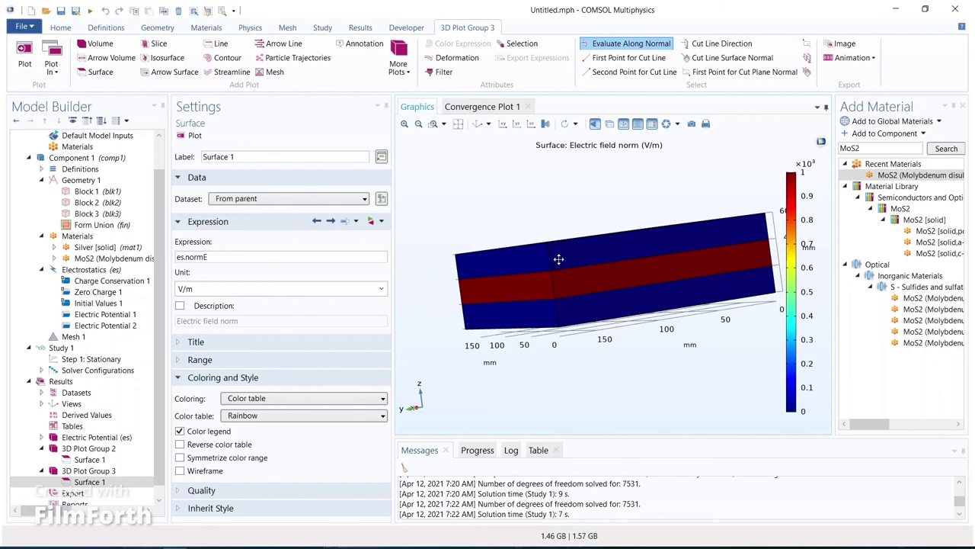
left_click_drag(559, 259, 586, 267)
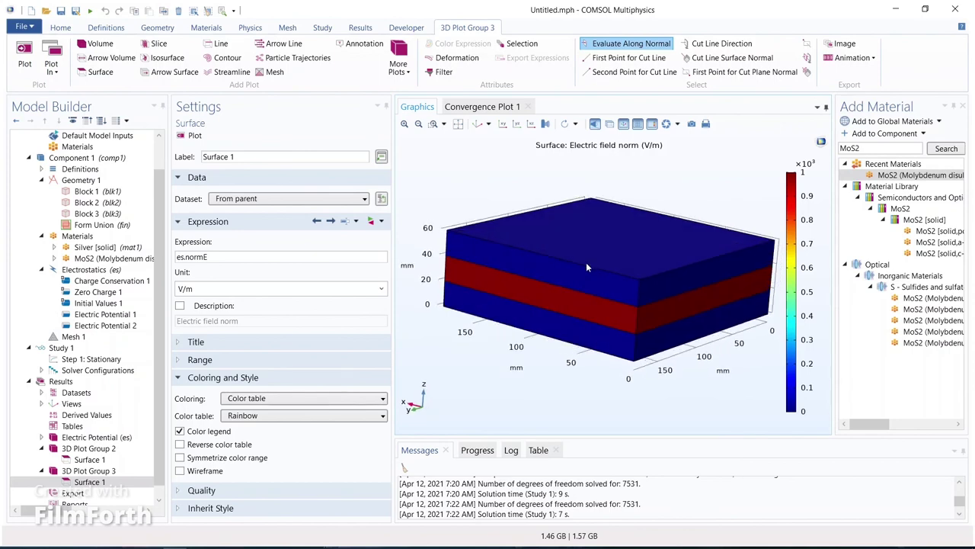
left_click_drag(637, 290, 743, 272)
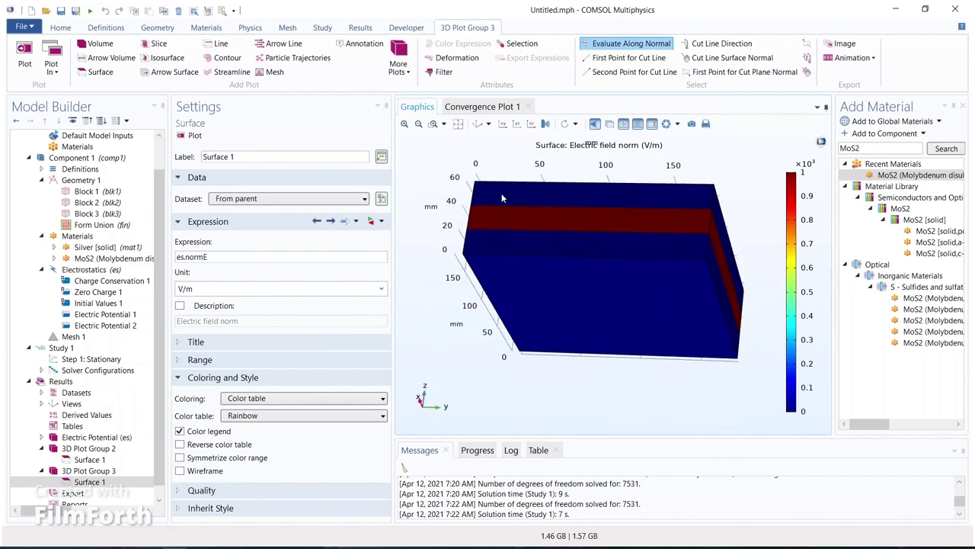
left_click_drag(500, 193, 550, 235)
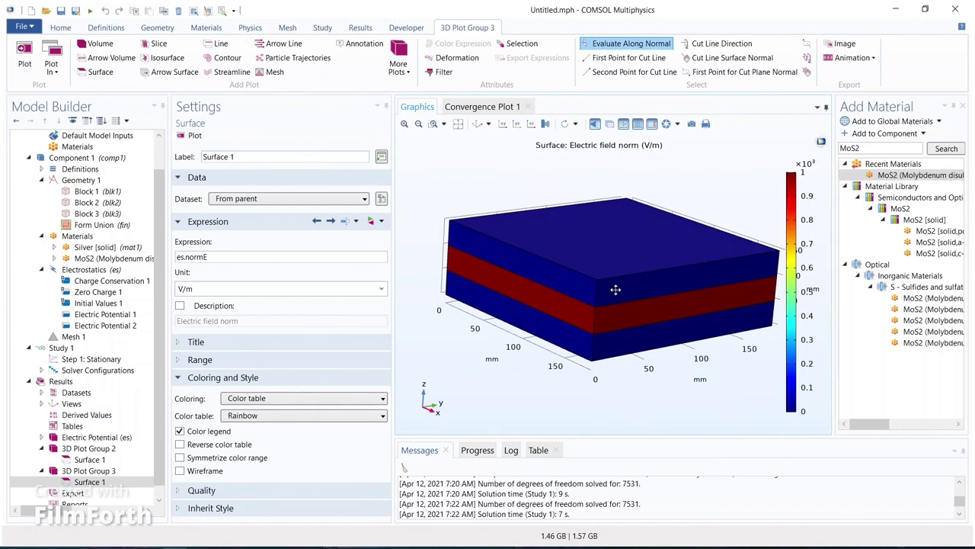
left_click_drag(616, 290, 496, 297)
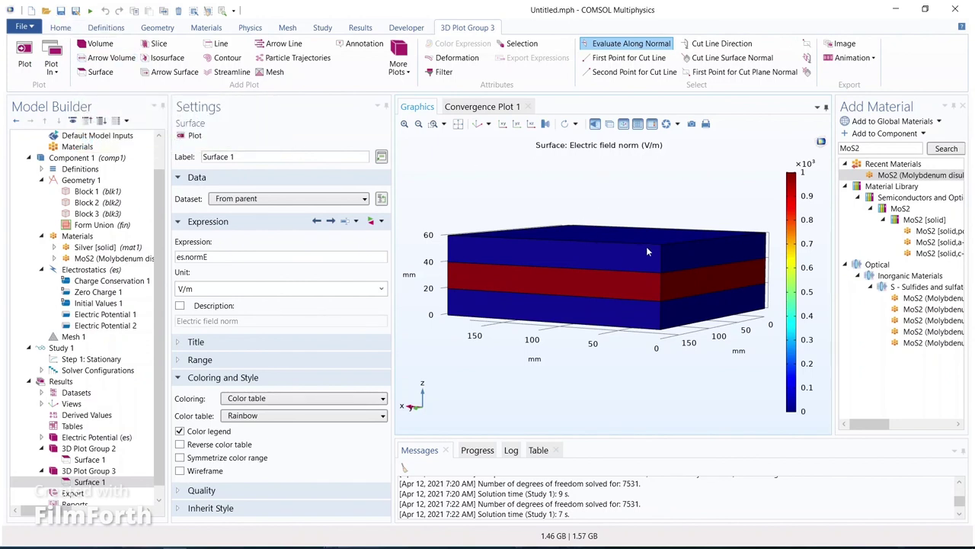
left_click_drag(647, 255, 670, 194)
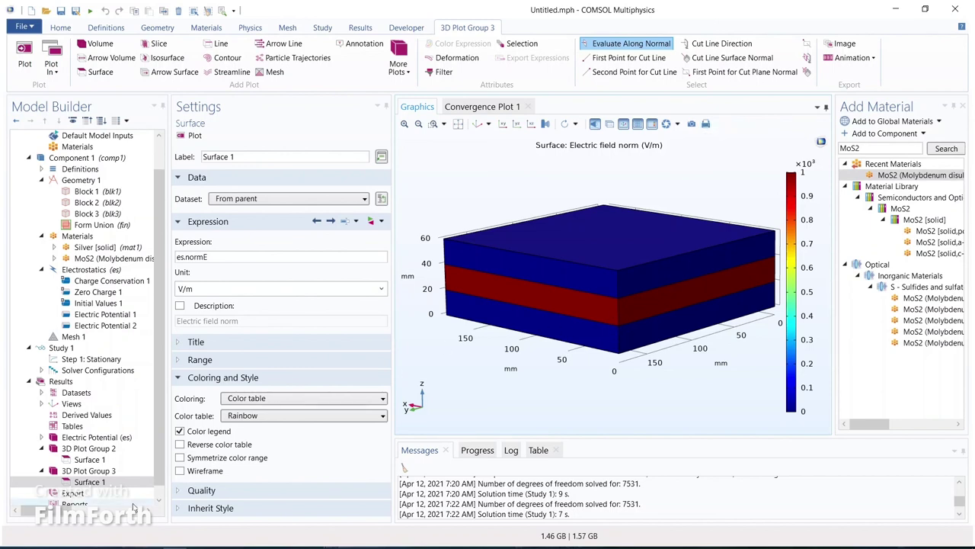
scroll(105, 434, "down", 1)
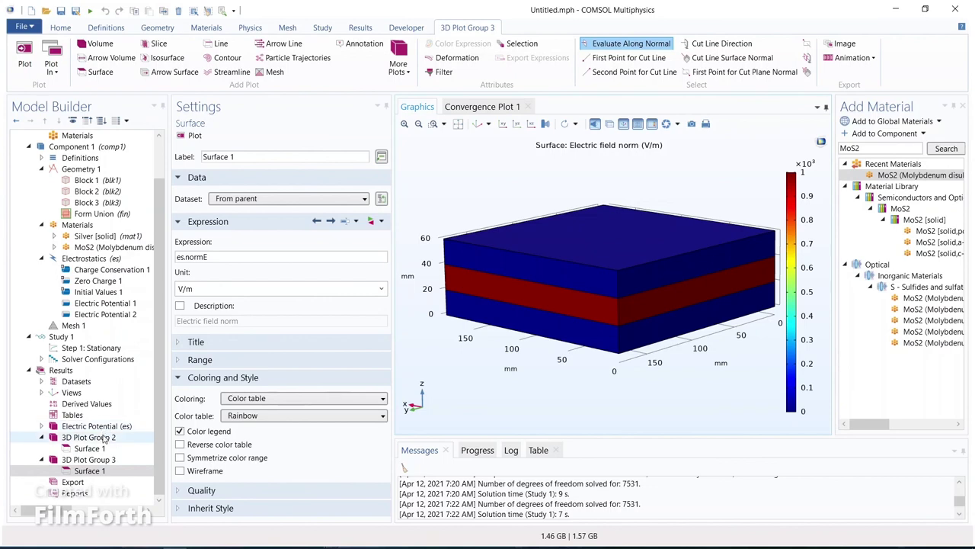
left_click(102, 450)
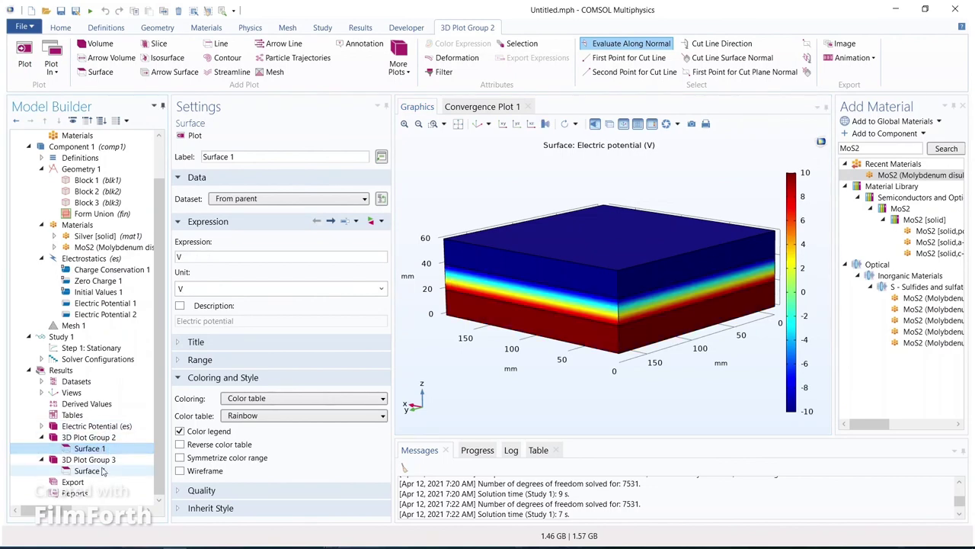
left_click(107, 471)
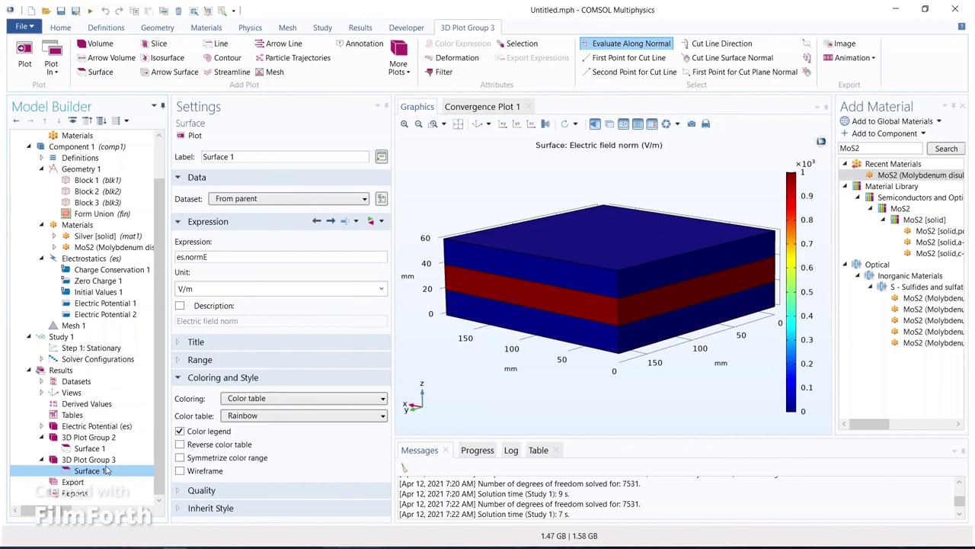